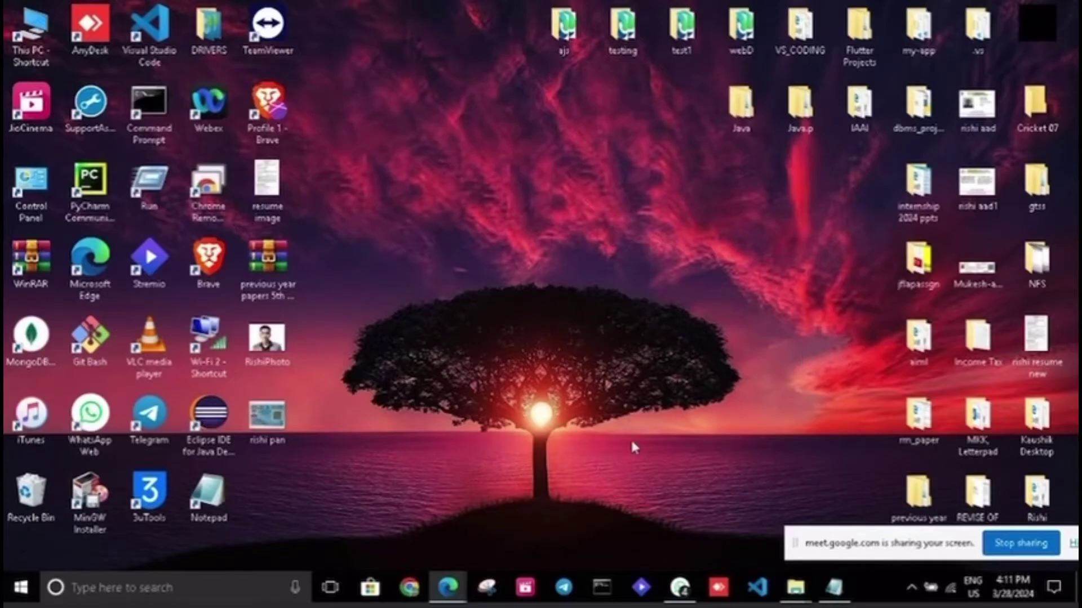
- Bring the Microsoft Edge window to the front on its empty new tab
{"action": "right_click", "coordinate": [450, 596]}
{"action": "left_click", "coordinate": [448, 596]}
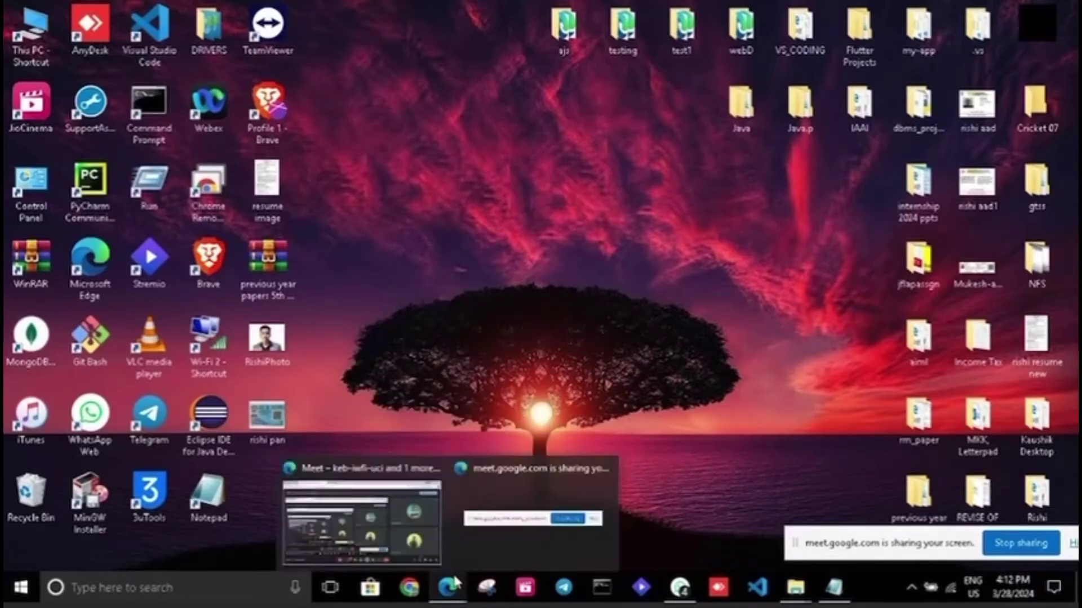
{"action": "left_click", "coordinate": [414, 517]}
{"action": "left_click", "coordinate": [401, 13]}
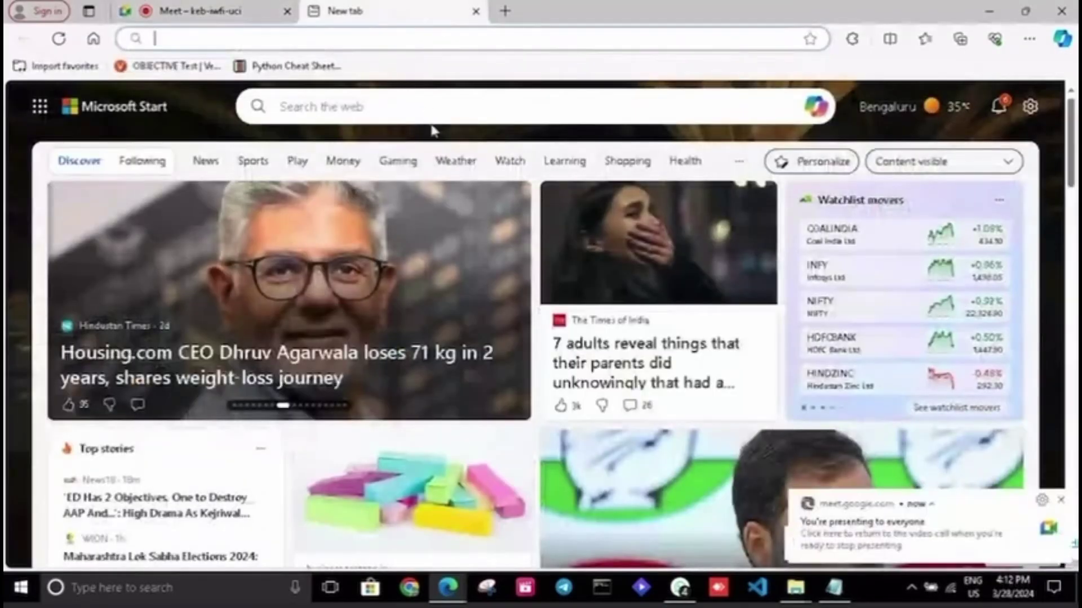
- Search the web for 'jflap download'
{"action": "left_click", "coordinate": [422, 112]}
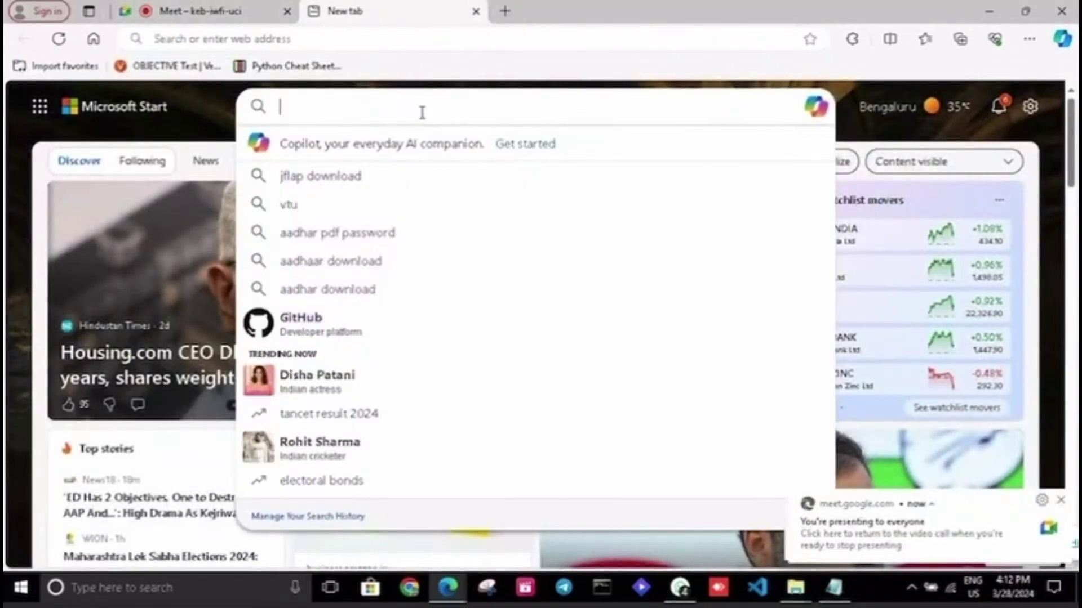
{"action": "type", "text": "jflap "}
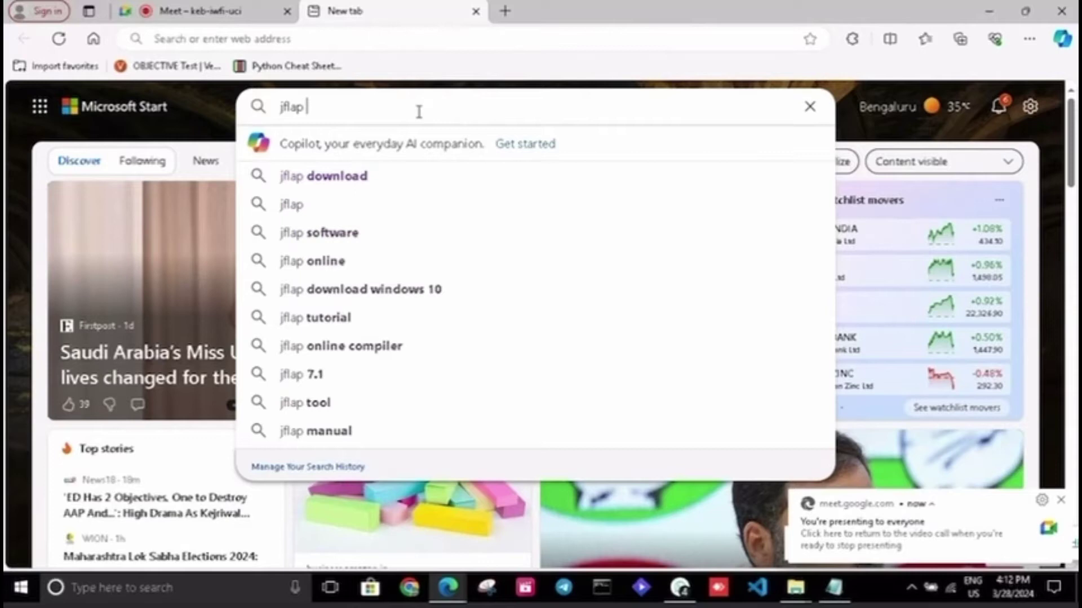
{"action": "type", "text": "download"}
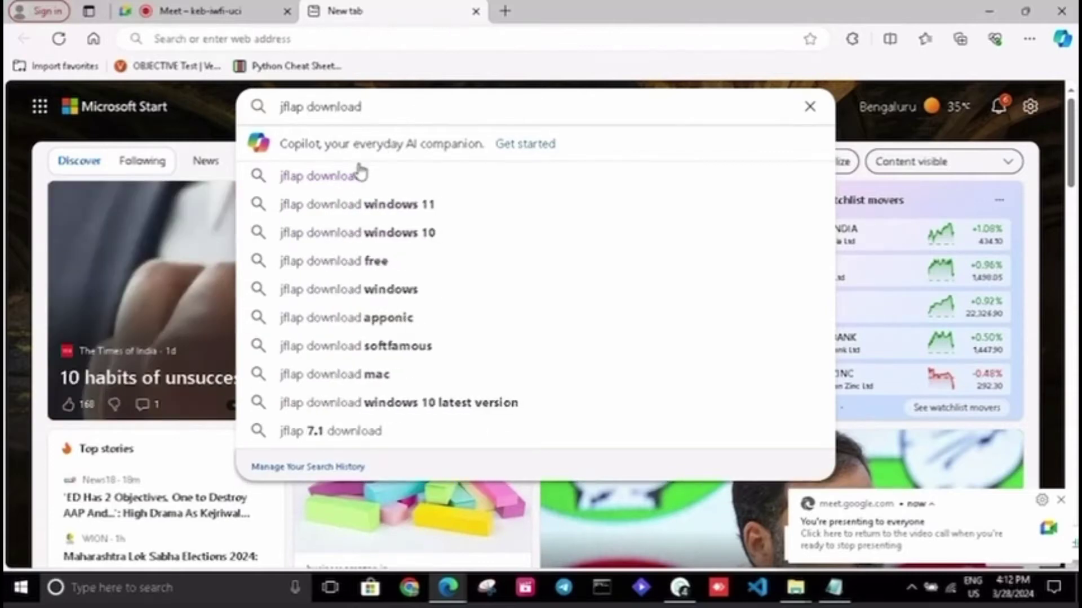
{"action": "left_click", "coordinate": [358, 177]}
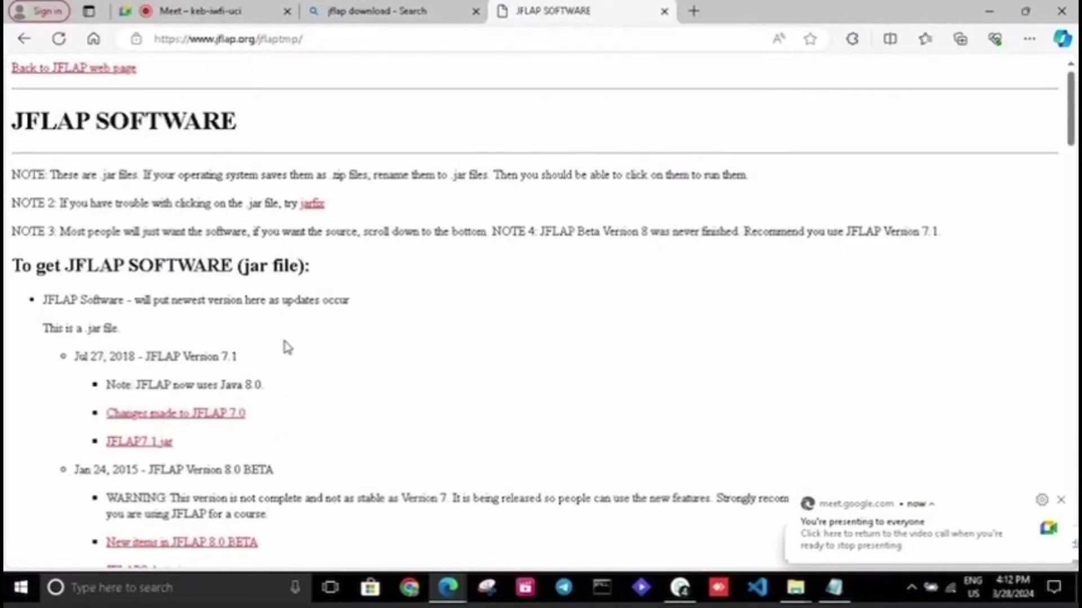
- Download JFLAP7.1.jar and dismiss the screen-sharing notification
{"action": "left_click", "coordinate": [157, 454]}
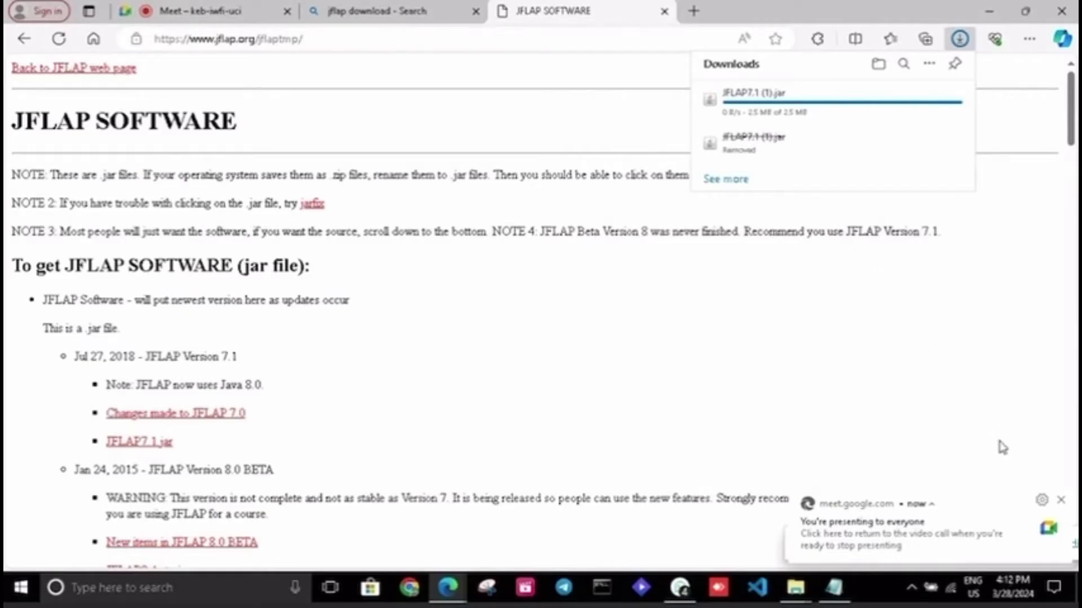
{"action": "left_click", "coordinate": [1060, 500]}
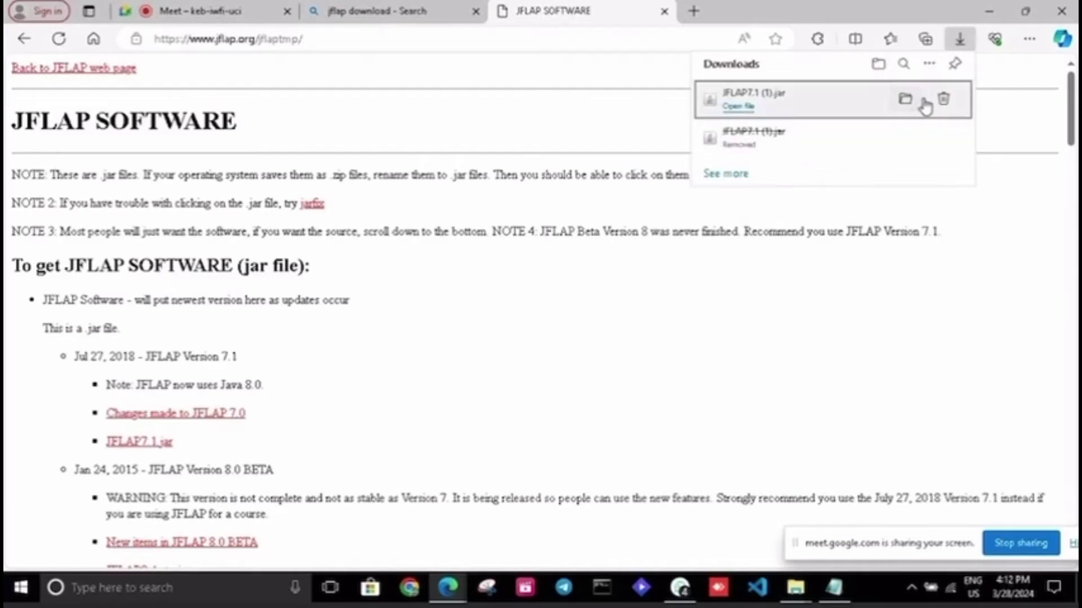
- Show the download in a maximized Downloads folder and run JFLAP7.1 (1).jar
{"action": "left_click", "coordinate": [904, 99]}
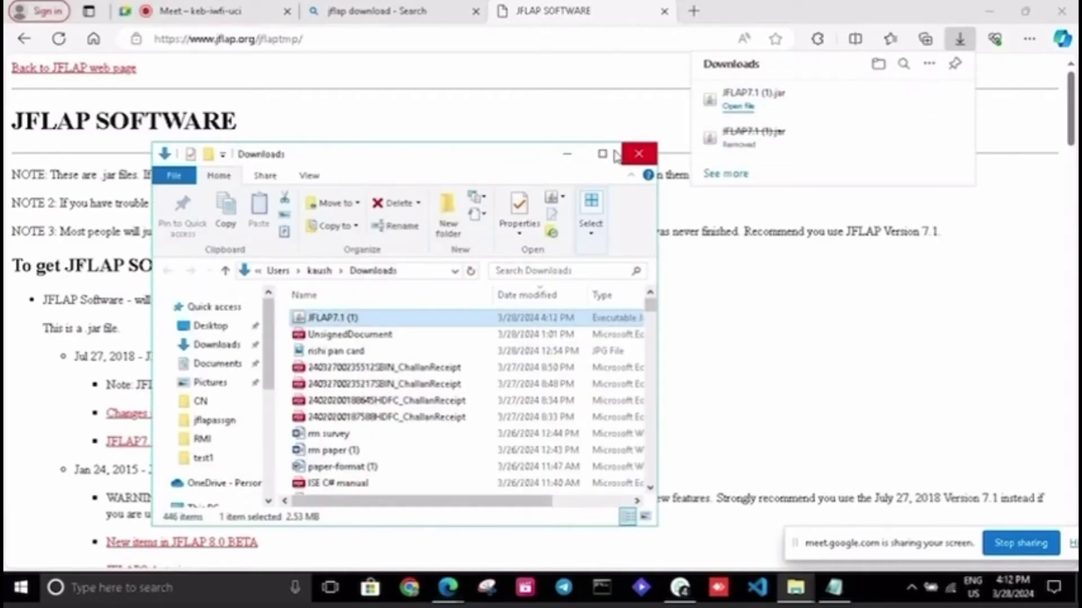
{"action": "left_click", "coordinate": [600, 154]}
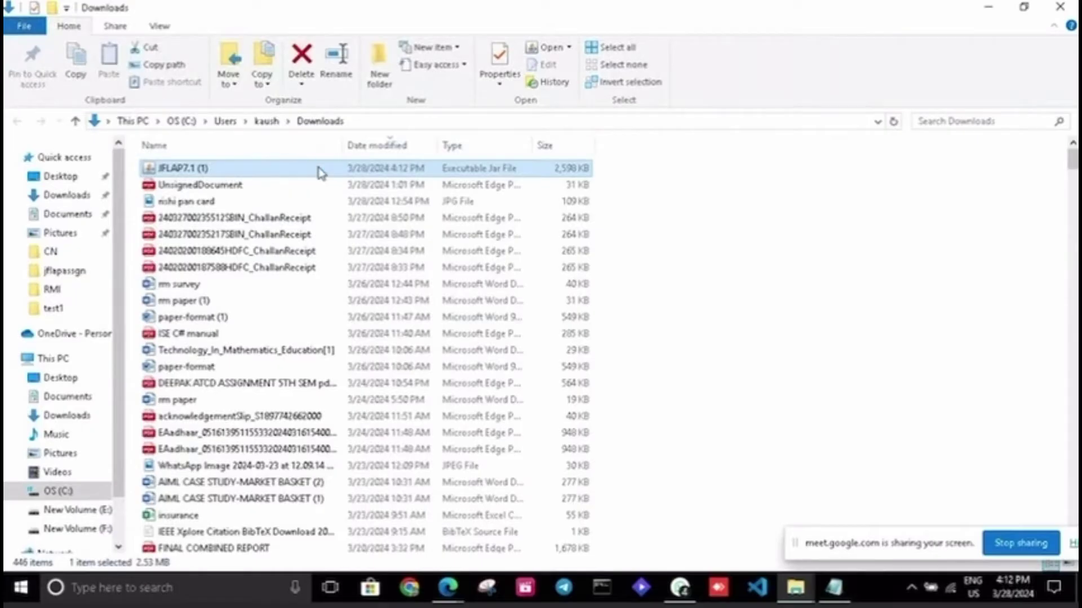
{"action": "double_click", "coordinate": [357, 175]}
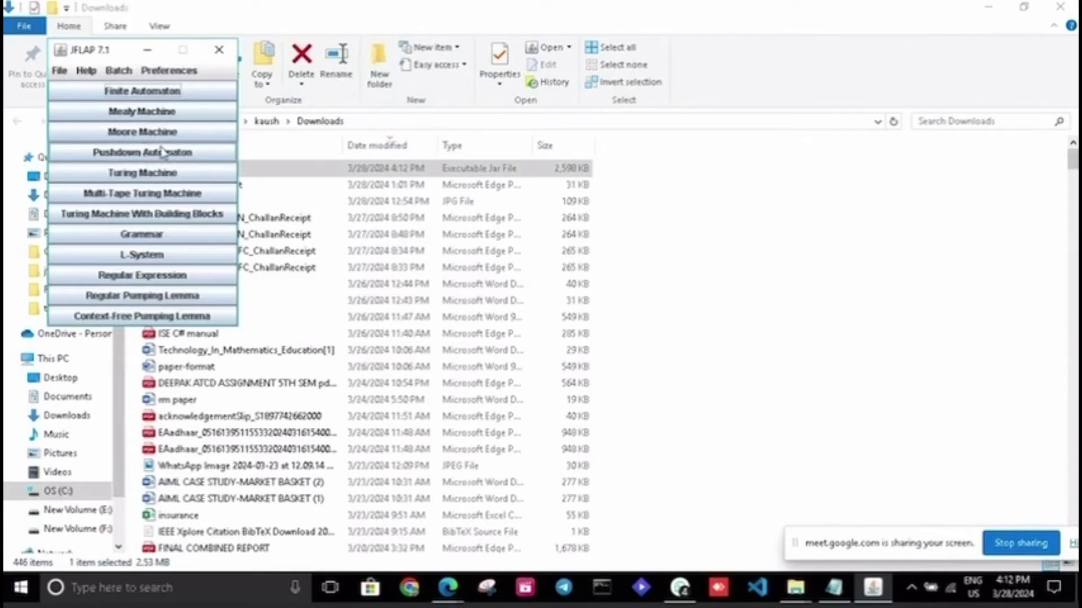
- Create a Pushdown Automaton with Multiple Character Input and maximize its editor
{"action": "left_click", "coordinate": [159, 155]}
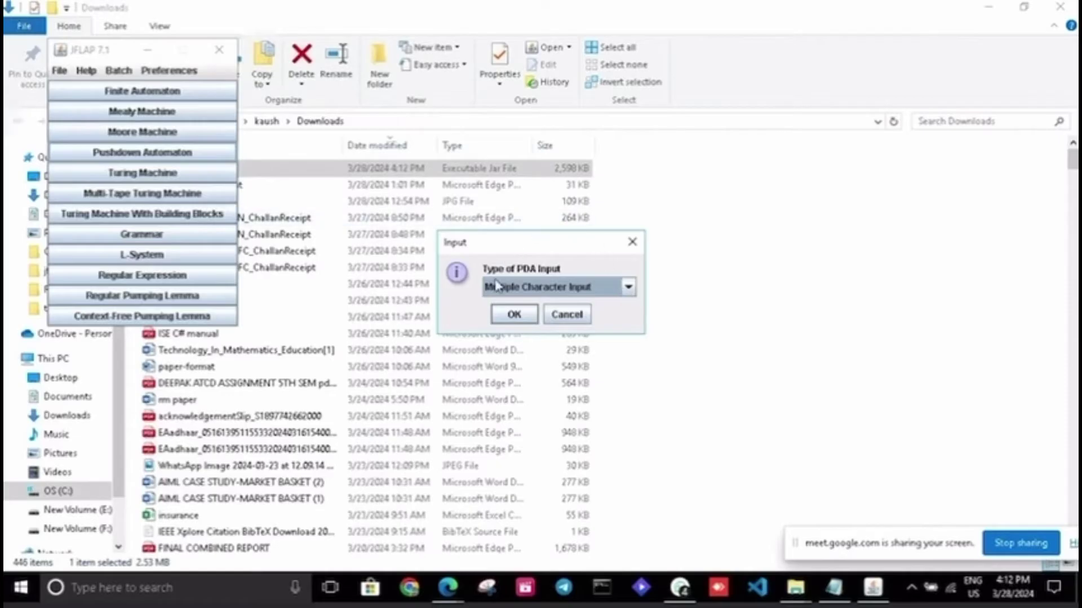
{"action": "left_click", "coordinate": [514, 316]}
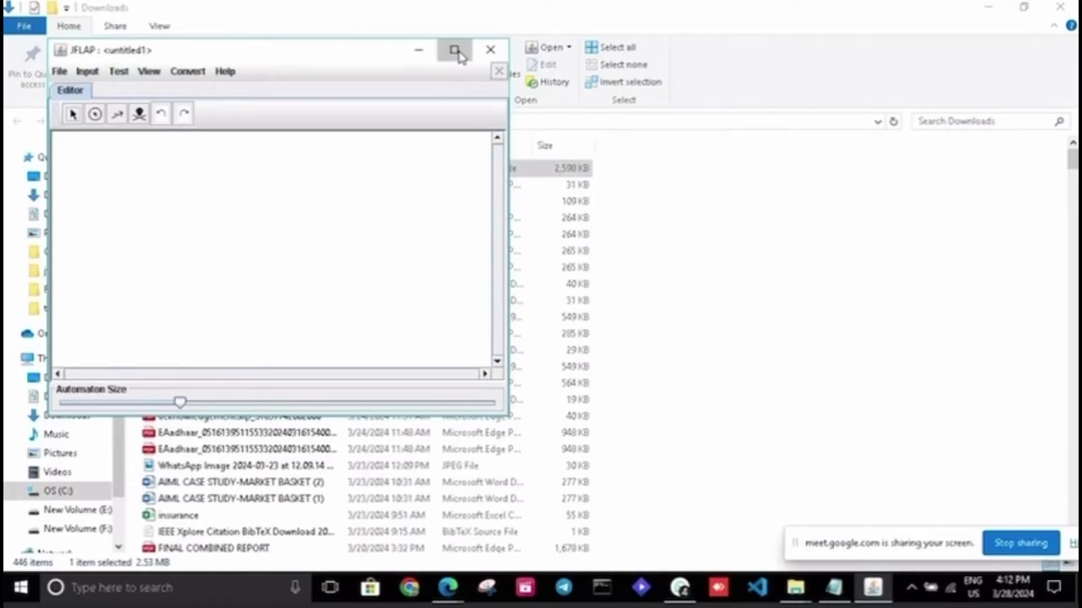
{"action": "left_click", "coordinate": [454, 49]}
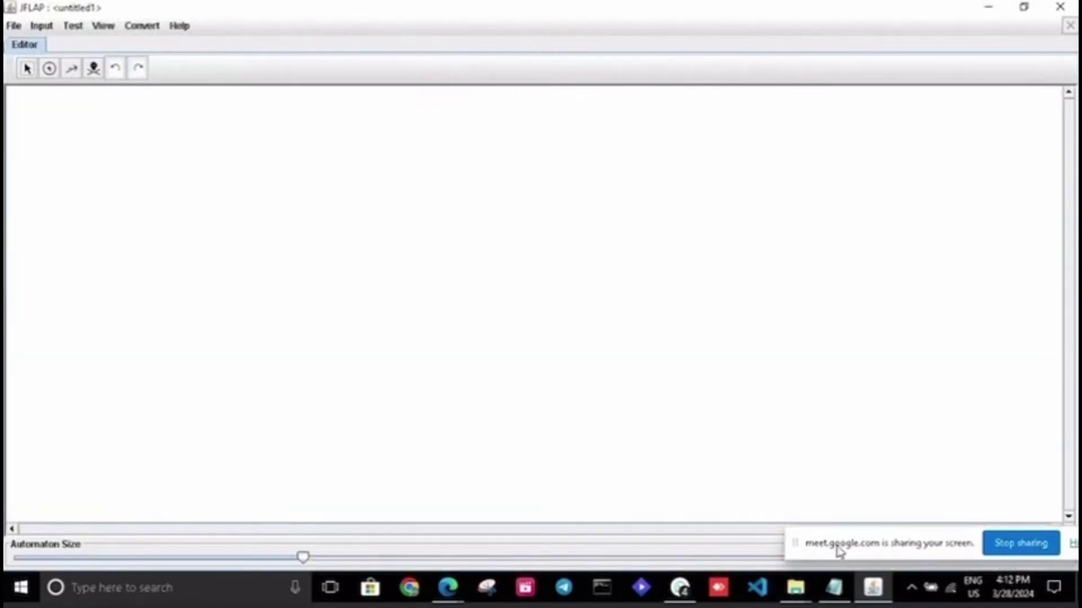
{"action": "left_click", "coordinate": [834, 588]}
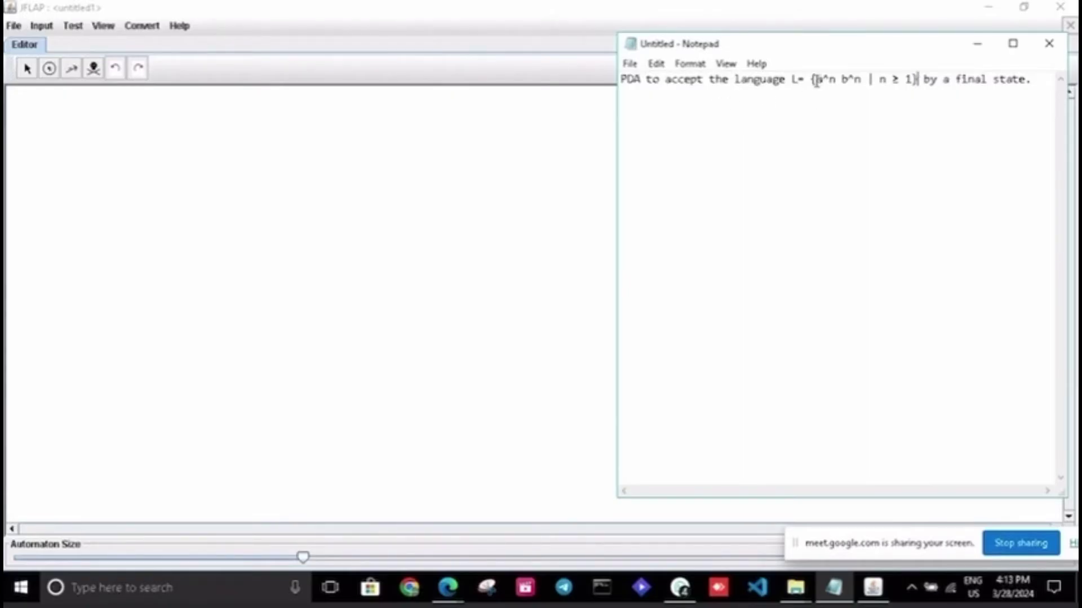
{"action": "left_click_drag", "start_coordinate": [814, 79], "coordinate": [859, 81]}
{"action": "left_click", "coordinate": [881, 85]}
- Place states q0, q1 to its right, and q2 below q1 on the canvas
{"action": "left_click", "coordinate": [977, 44]}
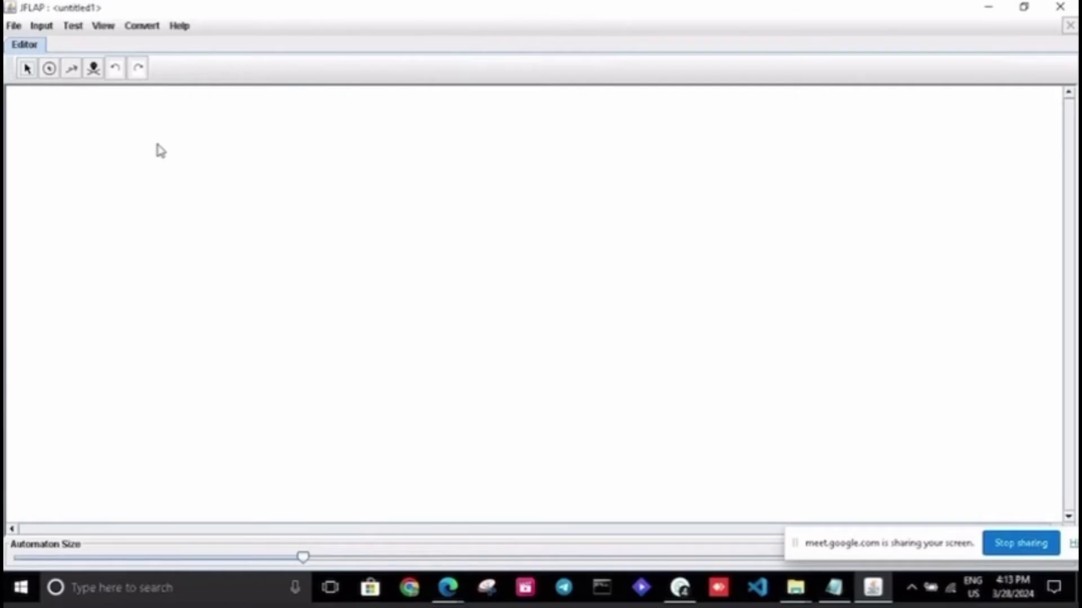
{"action": "left_click", "coordinate": [50, 70]}
{"action": "left_click", "coordinate": [139, 285]}
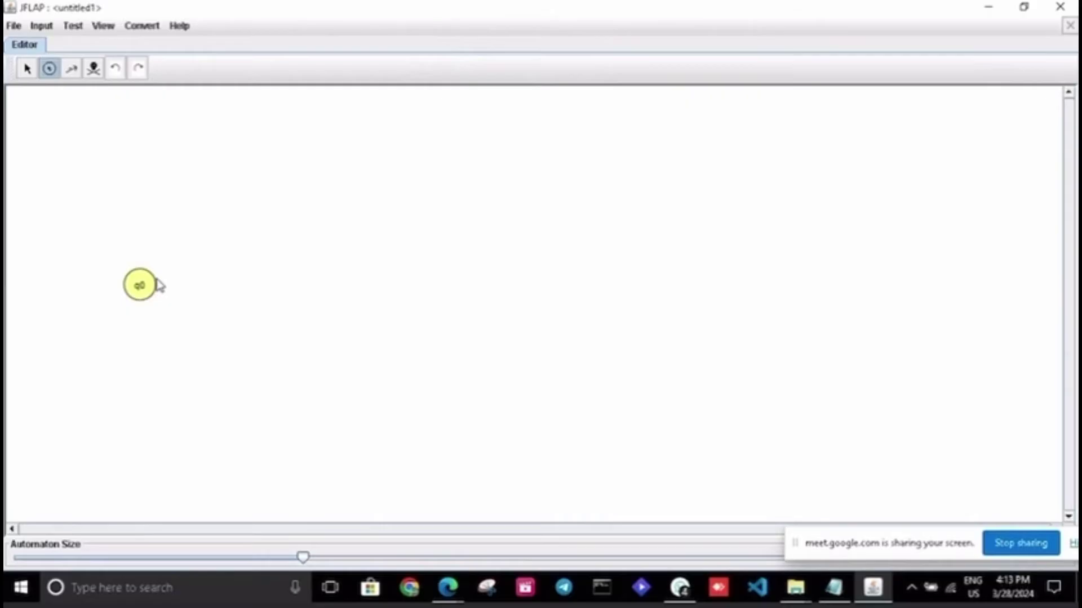
{"action": "left_click", "coordinate": [277, 287]}
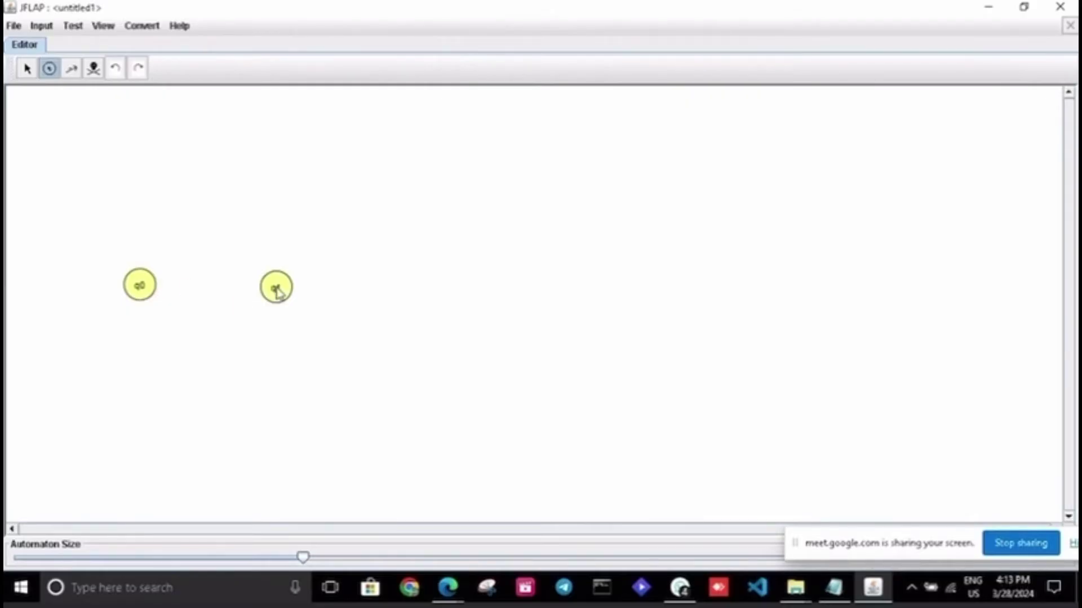
{"action": "left_click", "coordinate": [274, 390]}
- Mark q0 as the initial state and q2 as a final state
{"action": "left_click", "coordinate": [28, 69]}
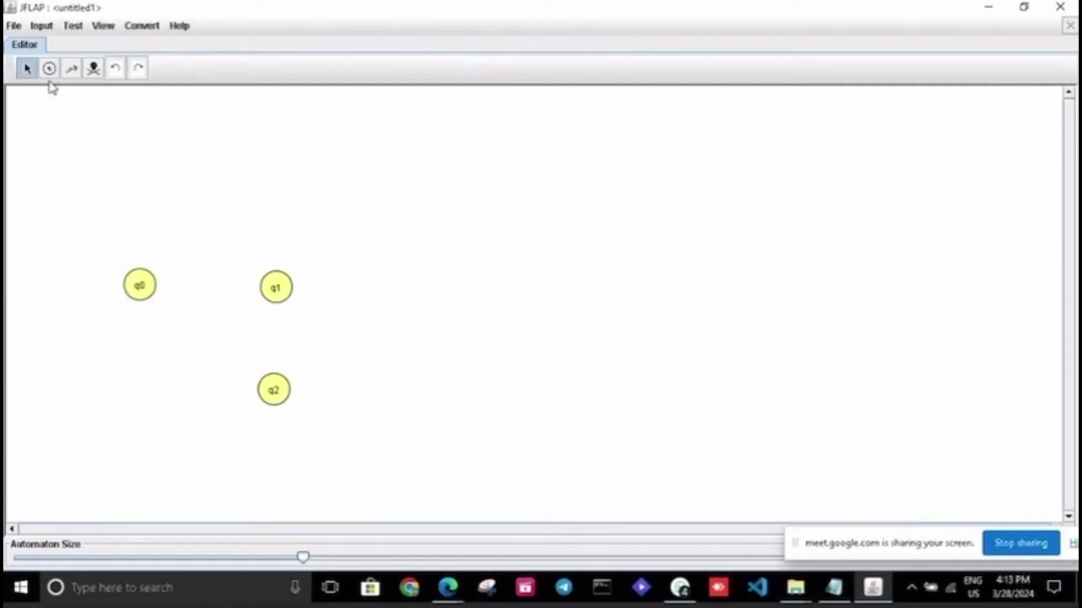
{"action": "right_click", "coordinate": [140, 292]}
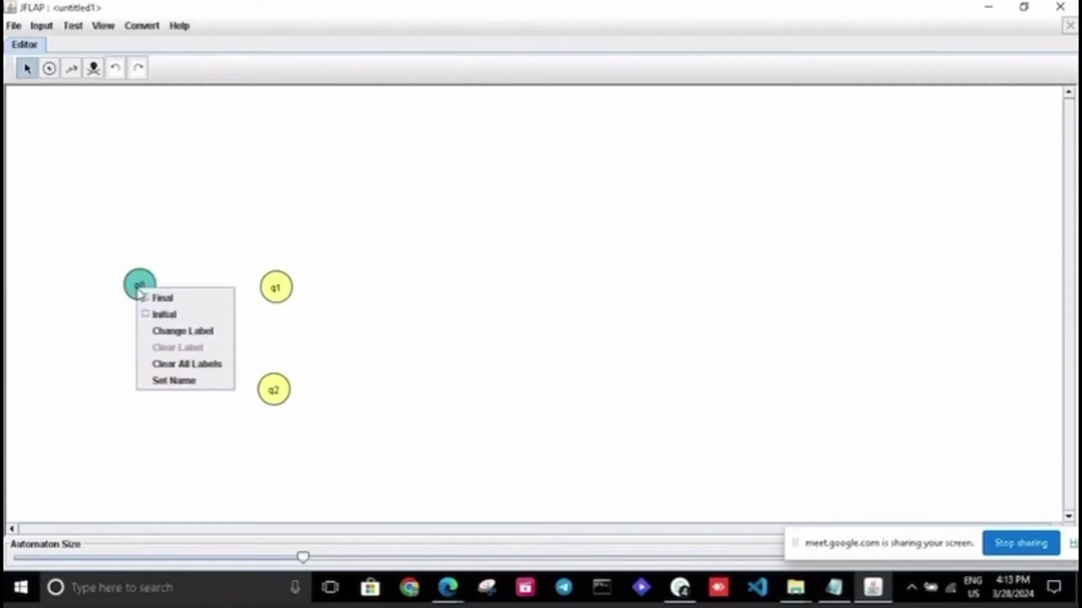
{"action": "left_click", "coordinate": [149, 315]}
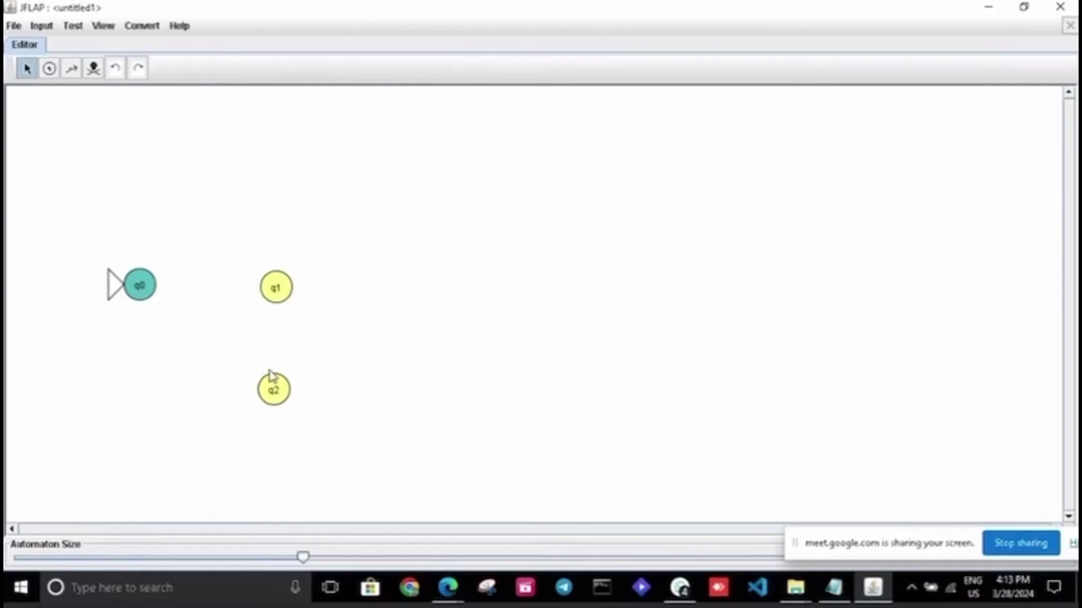
{"action": "left_click", "coordinate": [277, 394]}
{"action": "right_click", "coordinate": [277, 397]}
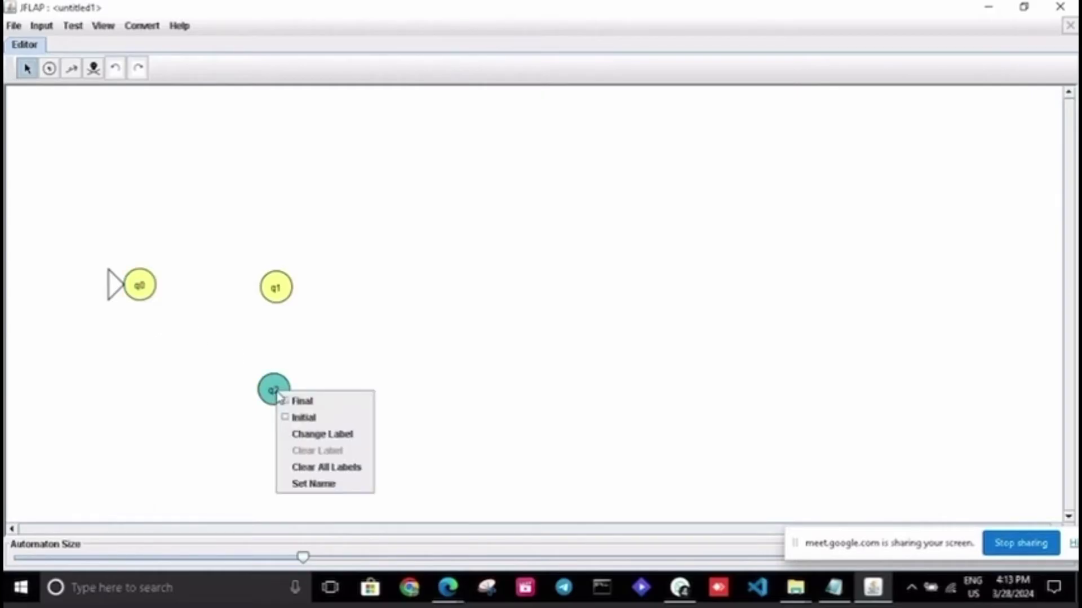
{"action": "left_click", "coordinate": [287, 403]}
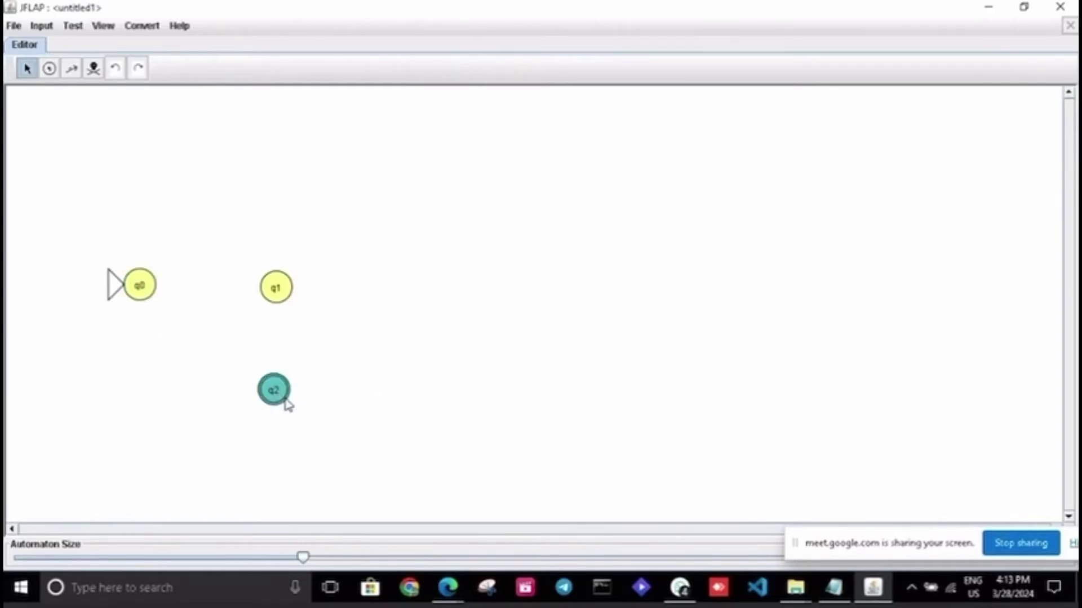
- Add a self-loop on q0 labelled a , a ; aa
{"action": "left_click", "coordinate": [72, 69]}
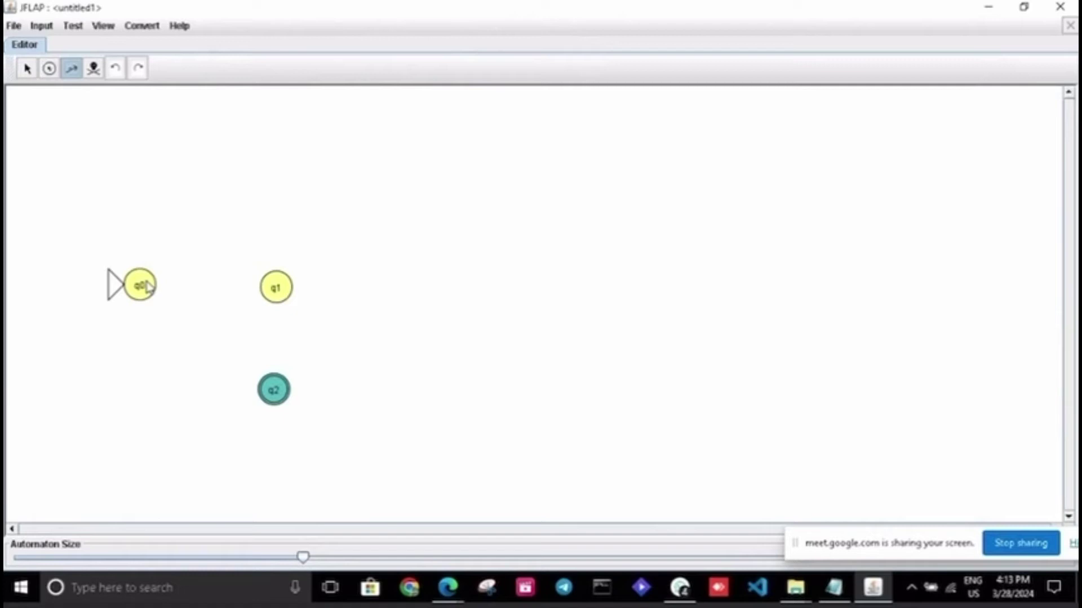
{"action": "mouse_move", "coordinate": [147, 287]}
{"action": "left_mouse_down"}
{"action": "mouse_move", "coordinate": [220, 217]}
{"action": "mouse_move", "coordinate": [135, 242]}
{"action": "mouse_move", "coordinate": [144, 284]}
{"action": "left_mouse_up"}
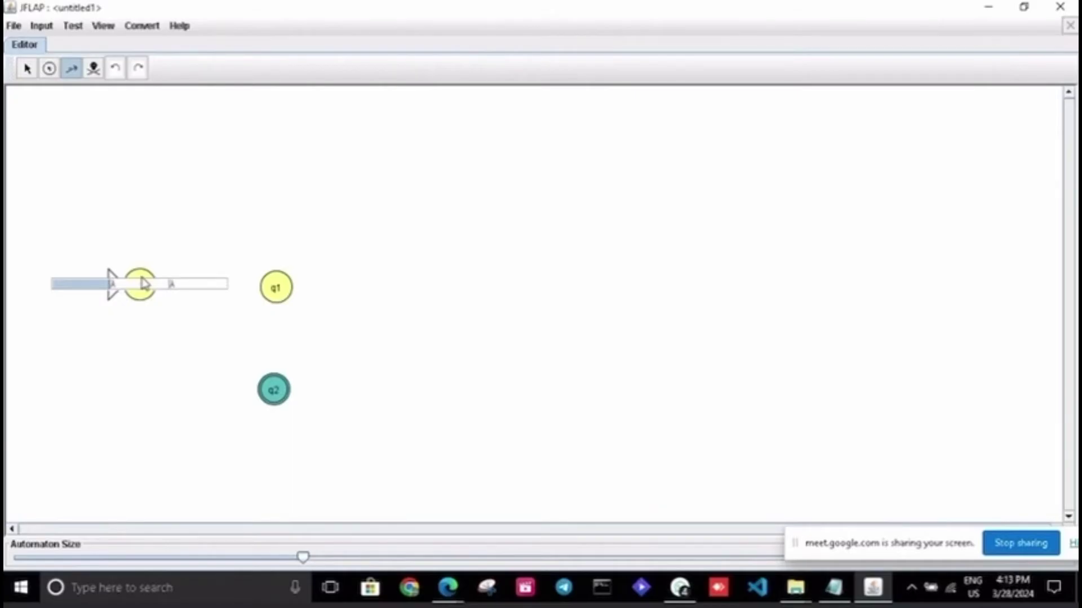
{"action": "type", "text": "a"}
{"action": "key", "text": "Tab"}
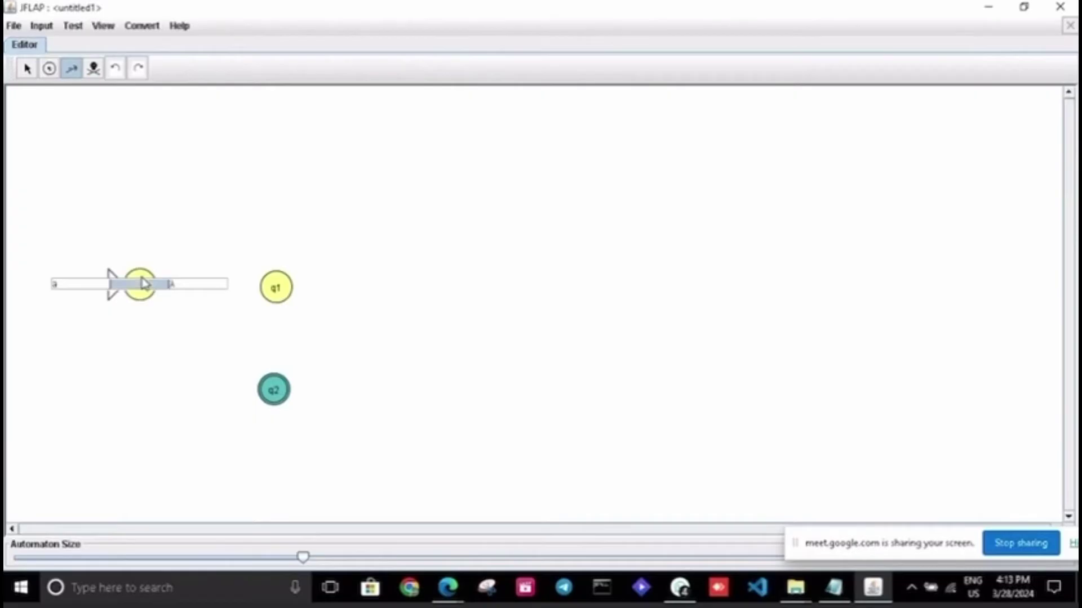
{"action": "type", "text": "a"}
{"action": "key", "text": "Tab"}
{"action": "type", "text": "aa"}
{"action": "key", "text": "Return"}
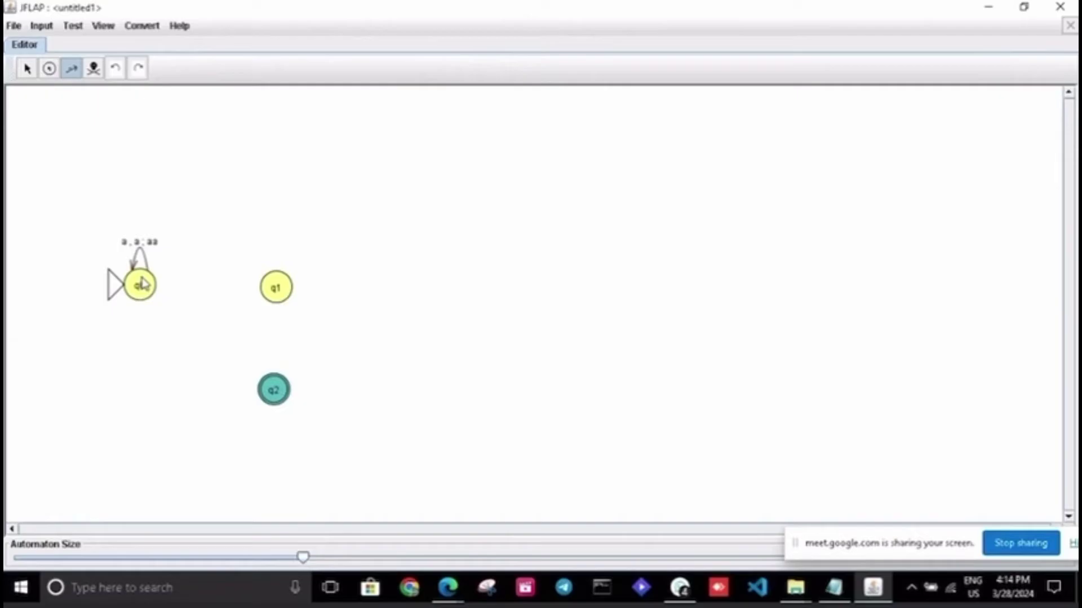
- Add a second q0 self-loop labelled a , Z ; aZ
{"action": "mouse_move", "coordinate": [141, 283]}
{"action": "left_mouse_down"}
{"action": "mouse_move", "coordinate": [222, 280]}
{"action": "mouse_move", "coordinate": [168, 242]}
{"action": "mouse_move", "coordinate": [140, 285]}
{"action": "mouse_move", "coordinate": [151, 288]}
{"action": "left_mouse_up"}
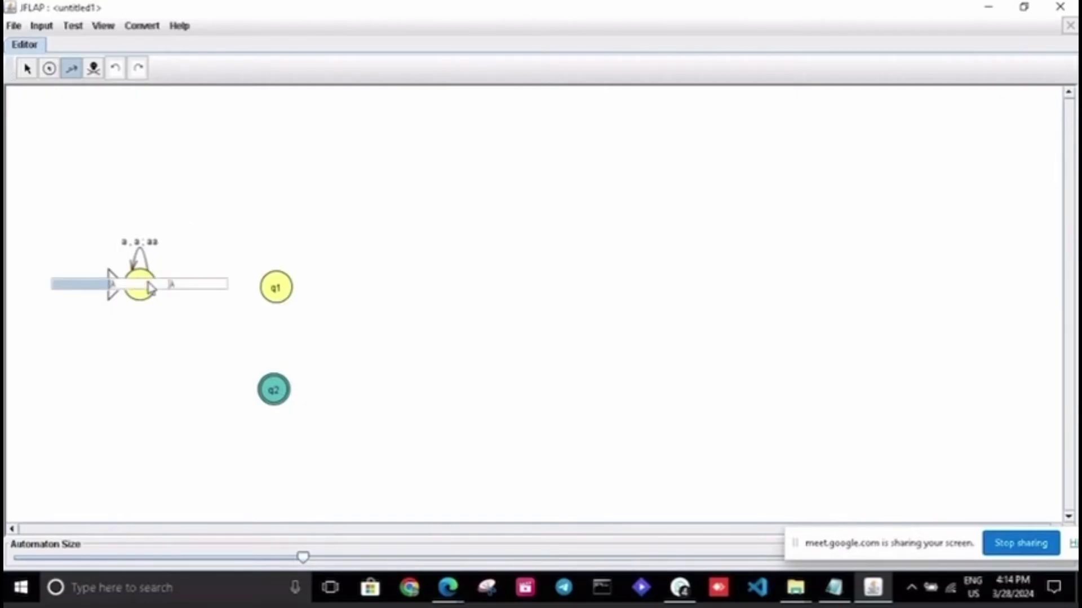
{"action": "type", "text": "a"}
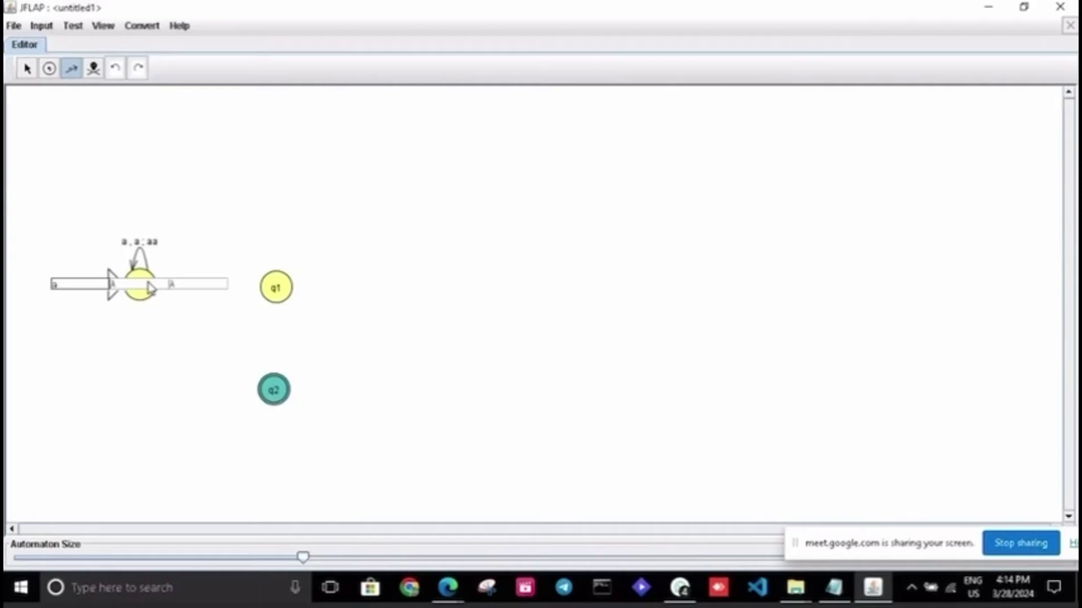
{"action": "key", "text": "Tab"}
{"action": "type", "text": "Z"}
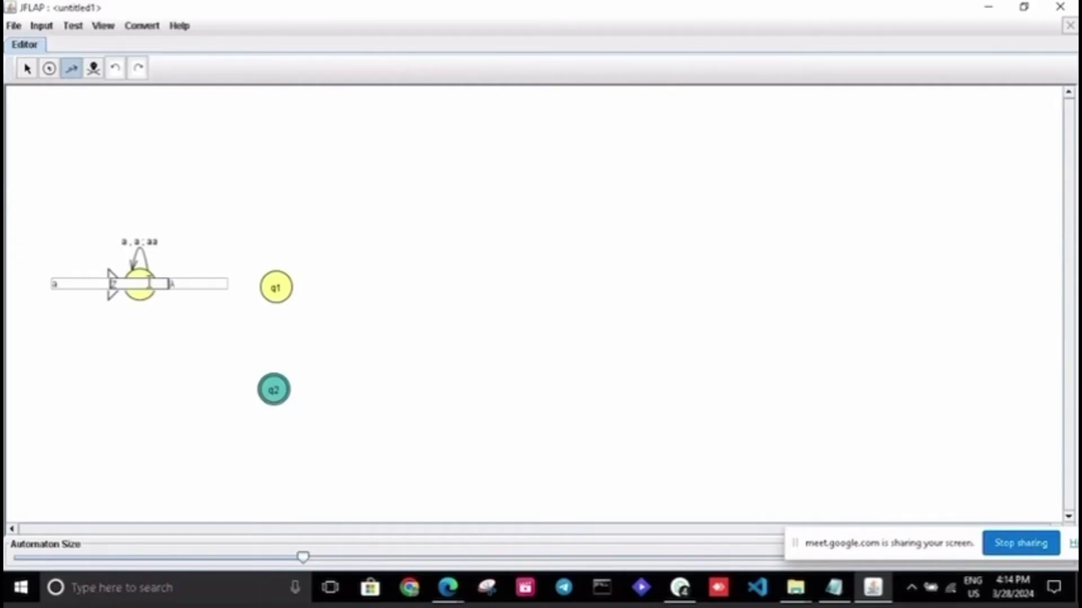
{"action": "key", "text": "Tab"}
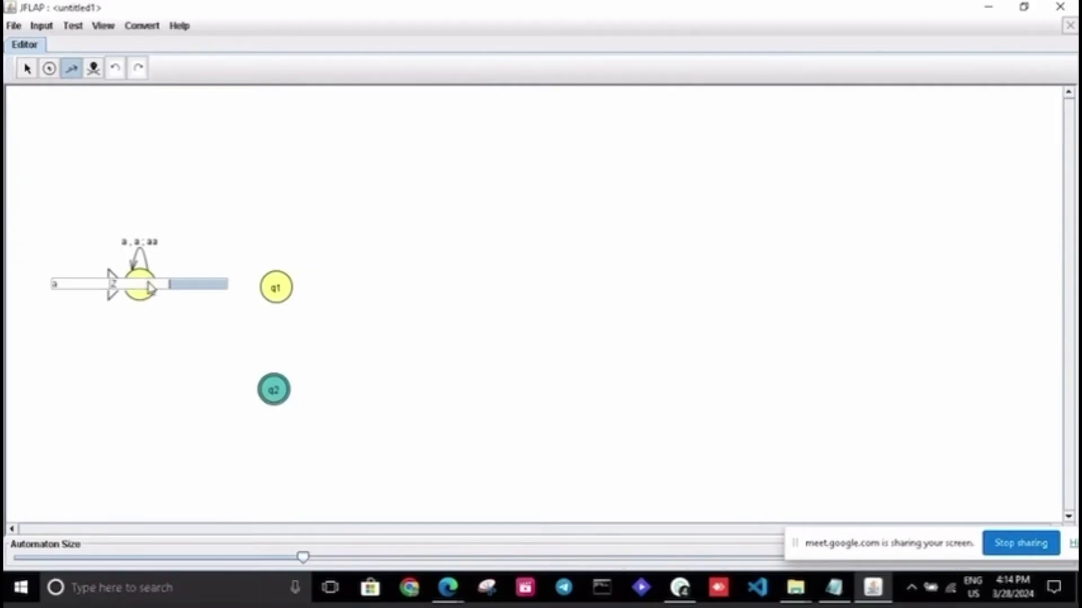
{"action": "type", "text": "aZ"}
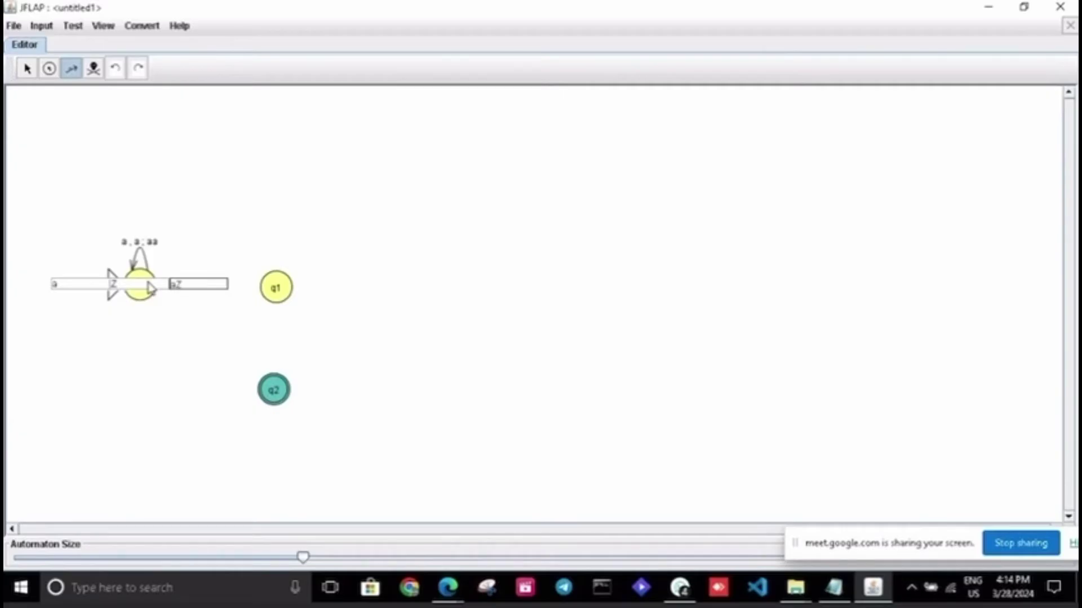
{"action": "key", "text": "Return"}
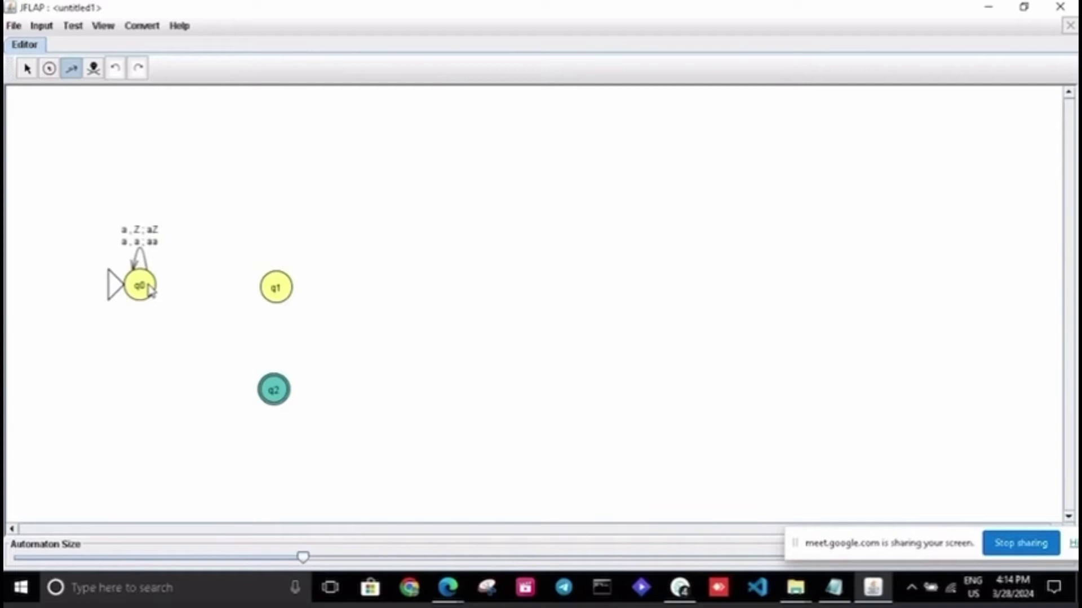
- Add the transition b , a ; λ from q0 to q1
{"action": "left_click_drag", "start_coordinate": [149, 289], "coordinate": [273, 293]}
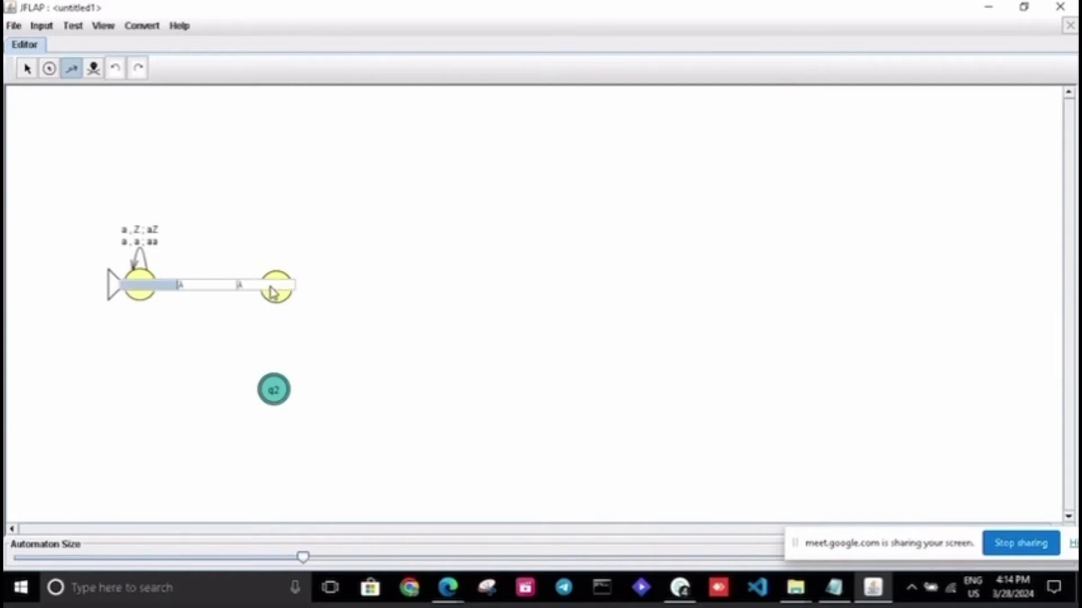
{"action": "type", "text": "b"}
{"action": "key", "text": "Tab"}
{"action": "type", "text": "a"}
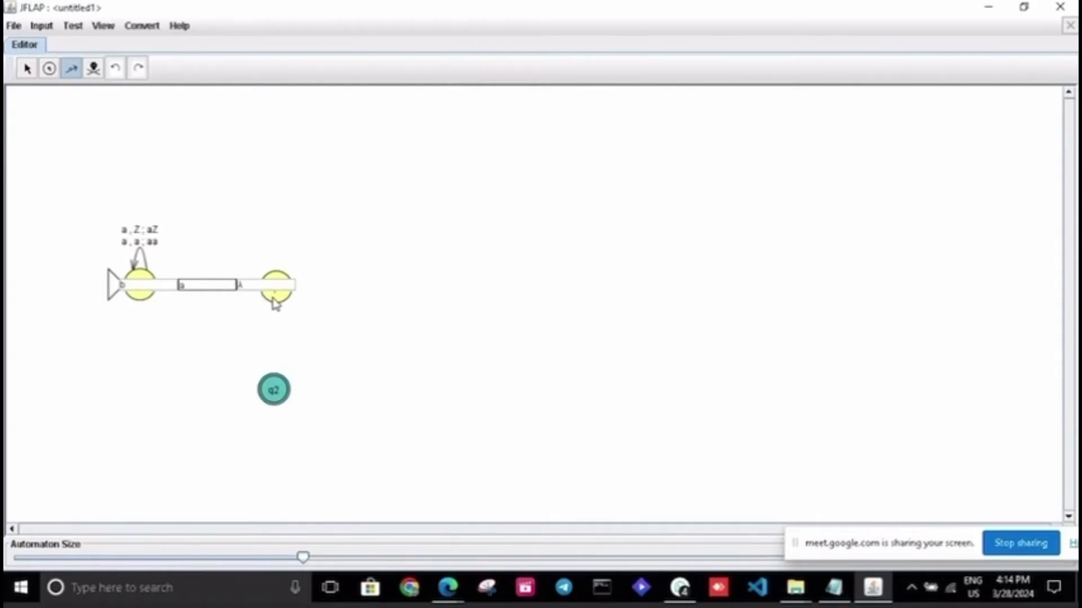
{"action": "key", "text": "Tab"}
{"action": "key", "text": "Return"}
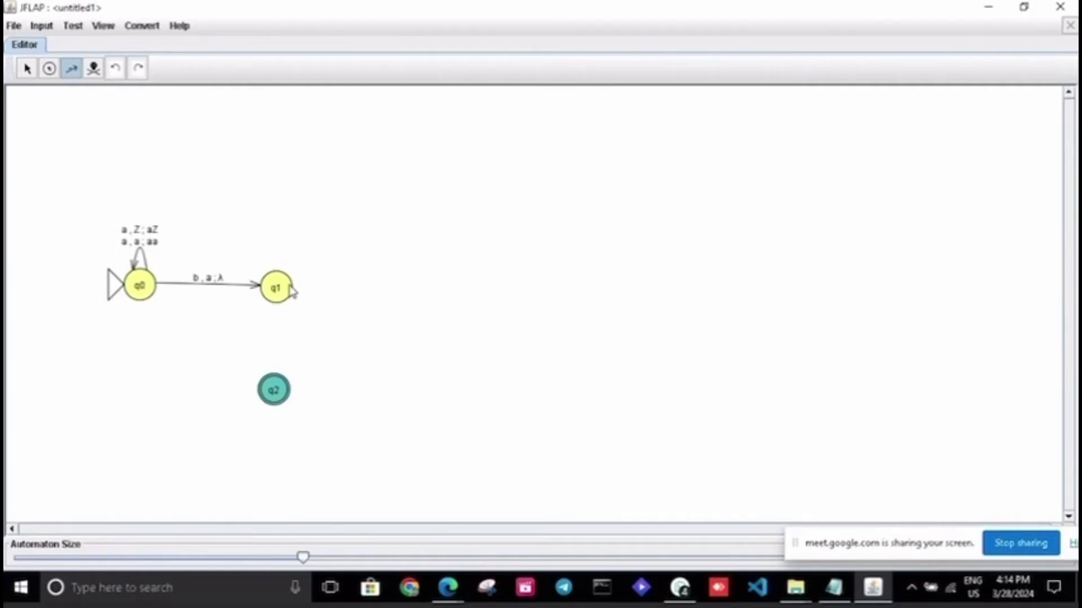
- Start a self-loop on q1 with input b
{"action": "mouse_move", "coordinate": [285, 290]}
{"action": "left_mouse_down"}
{"action": "mouse_move", "coordinate": [362, 208]}
{"action": "mouse_move", "coordinate": [287, 233]}
{"action": "mouse_move", "coordinate": [280, 282]}
{"action": "left_mouse_up"}
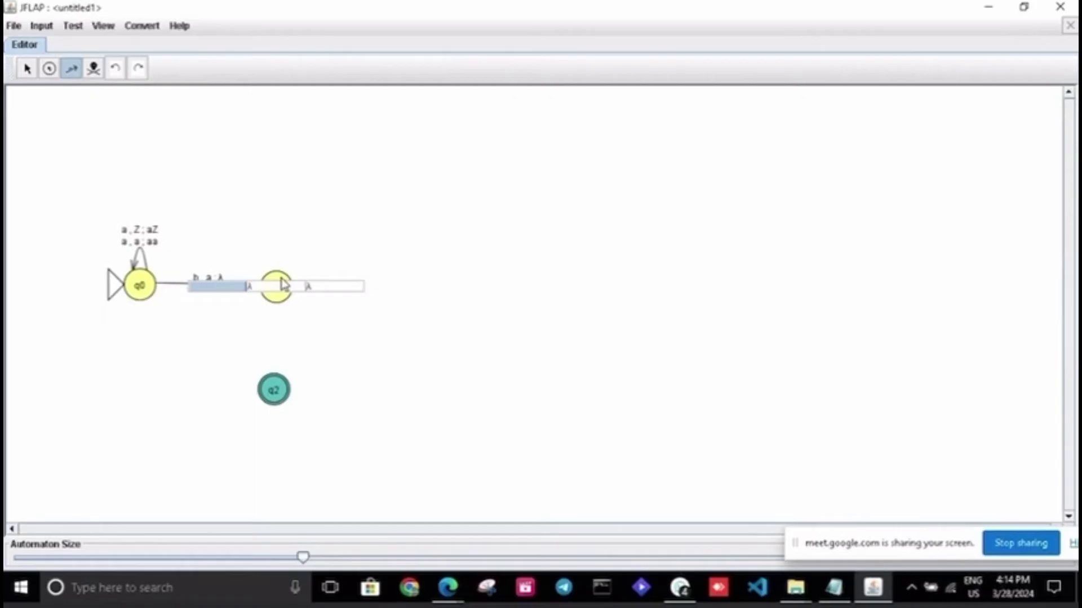
{"action": "type", "text": "b"}
{"action": "key", "text": "Tab"}
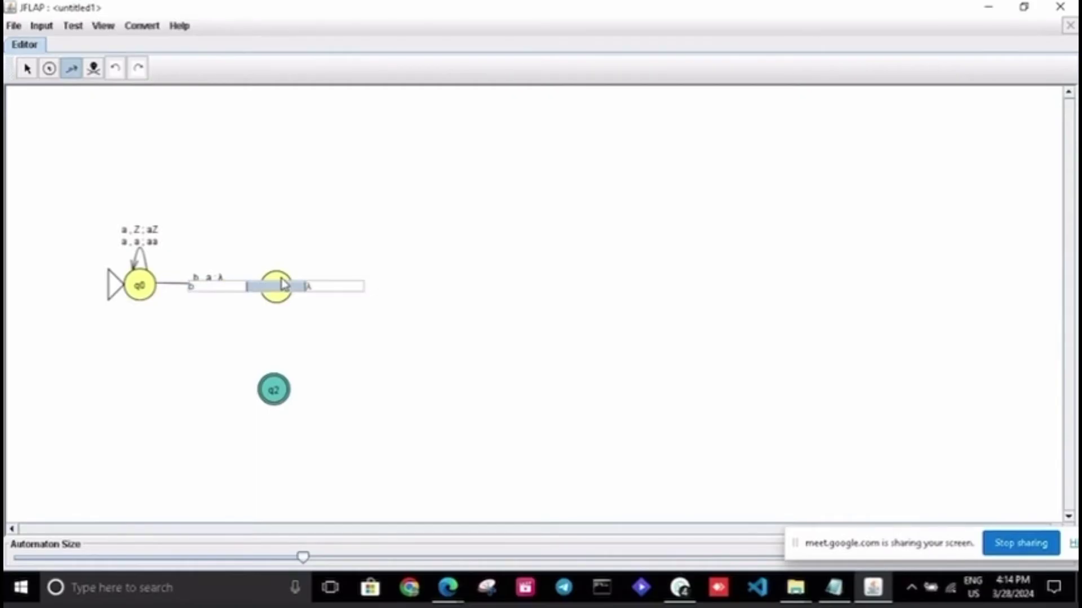
- Complete the q1 self-loop as b , a ; λ
{"action": "type", "text": "a"}
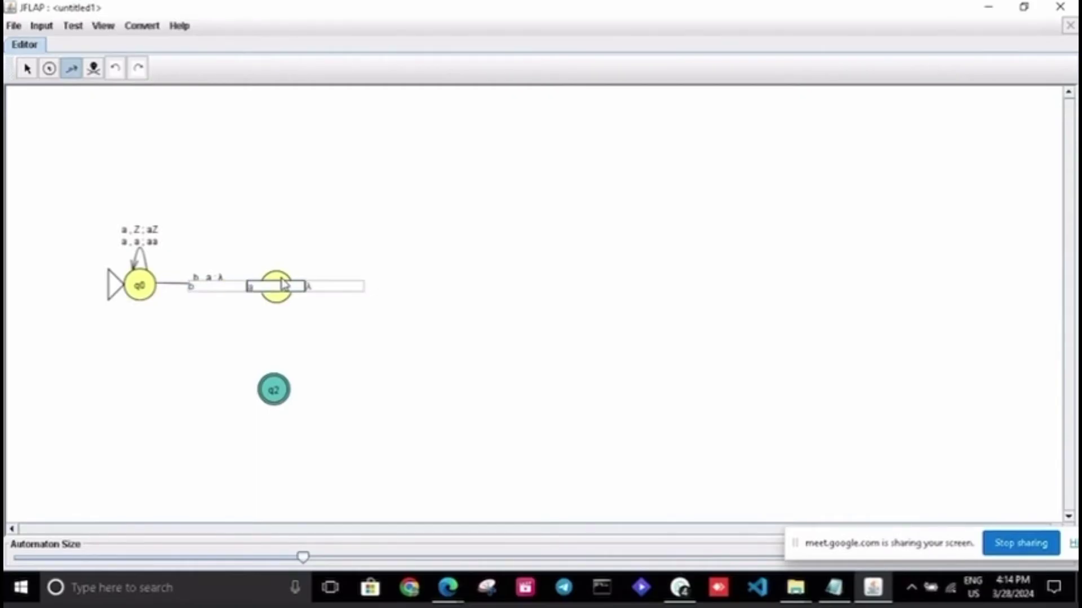
{"action": "key", "text": "Tab"}
{"action": "key", "text": "Return"}
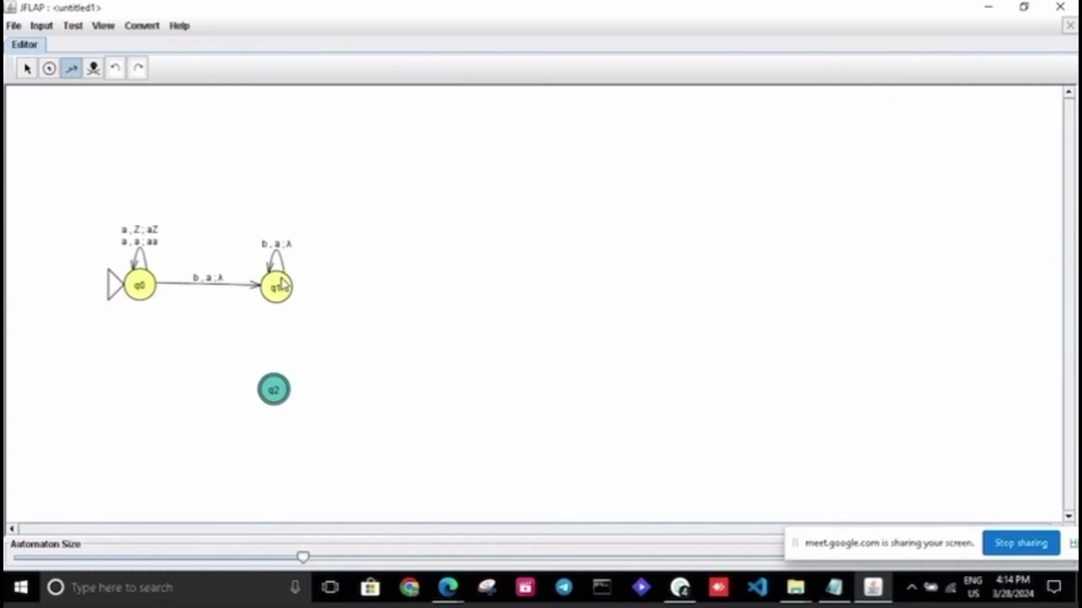
- Add the transition λ , Z ; Z from q1 to q2
{"action": "left_click_drag", "start_coordinate": [282, 284], "coordinate": [275, 390]}
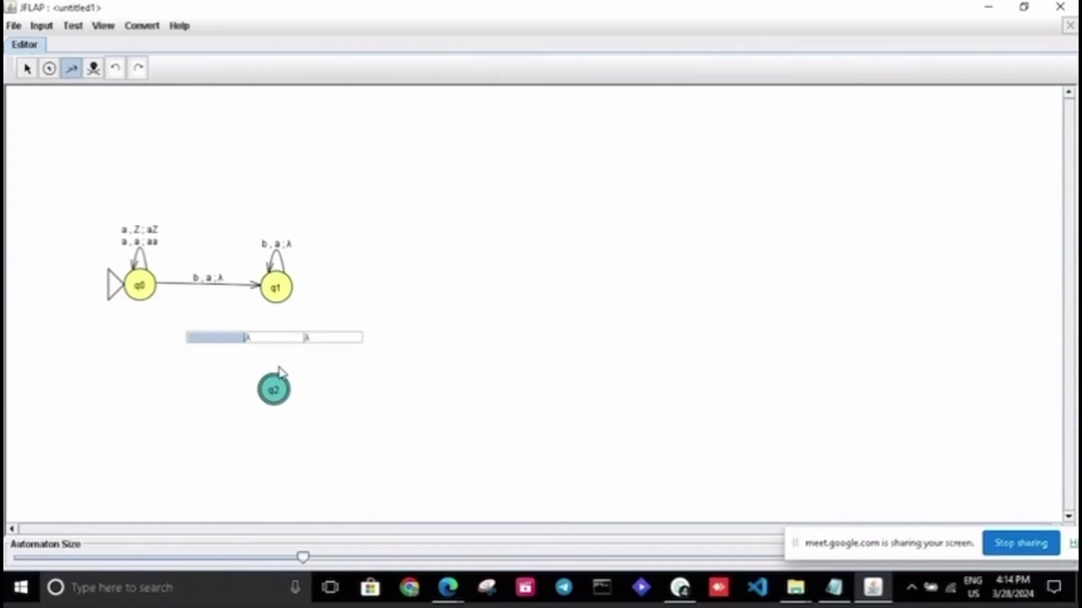
{"action": "key", "text": "Tab"}
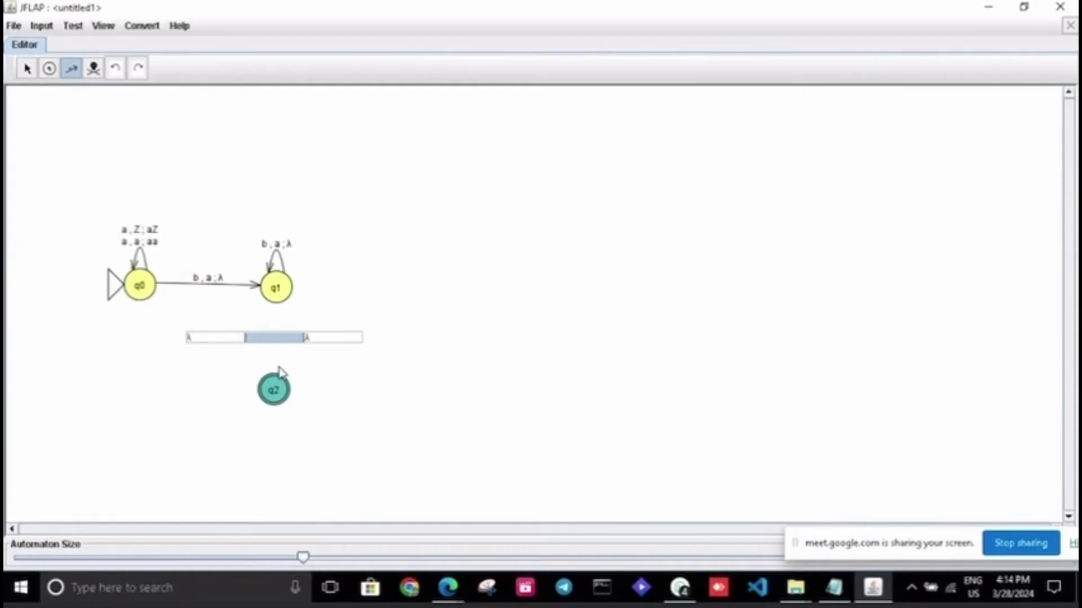
{"action": "type", "text": "Z"}
{"action": "key", "text": "Tab"}
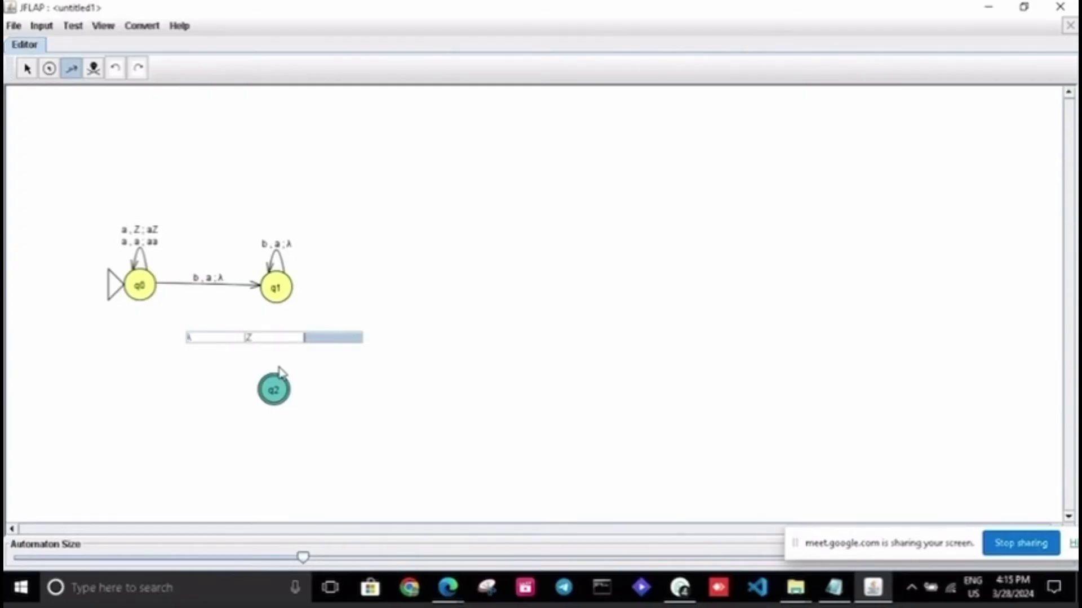
{"action": "type", "text": "Z"}
{"action": "key", "text": "Return"}
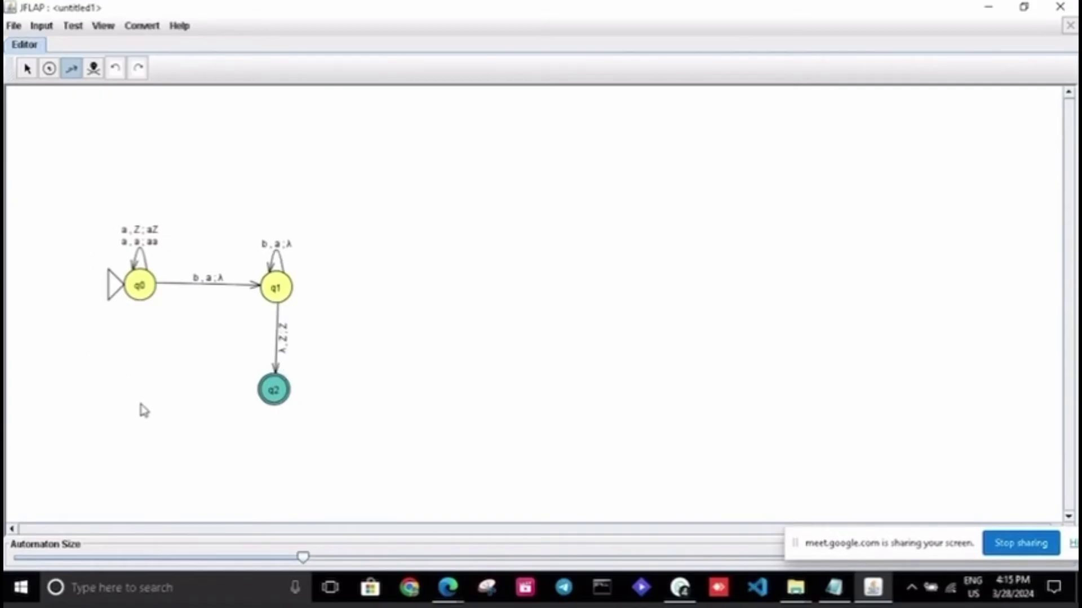
- Under the a^n b^n description, type 'for this' and 'string ab, aabb, aaabbb will be accepted'
{"action": "left_click", "coordinate": [834, 588]}
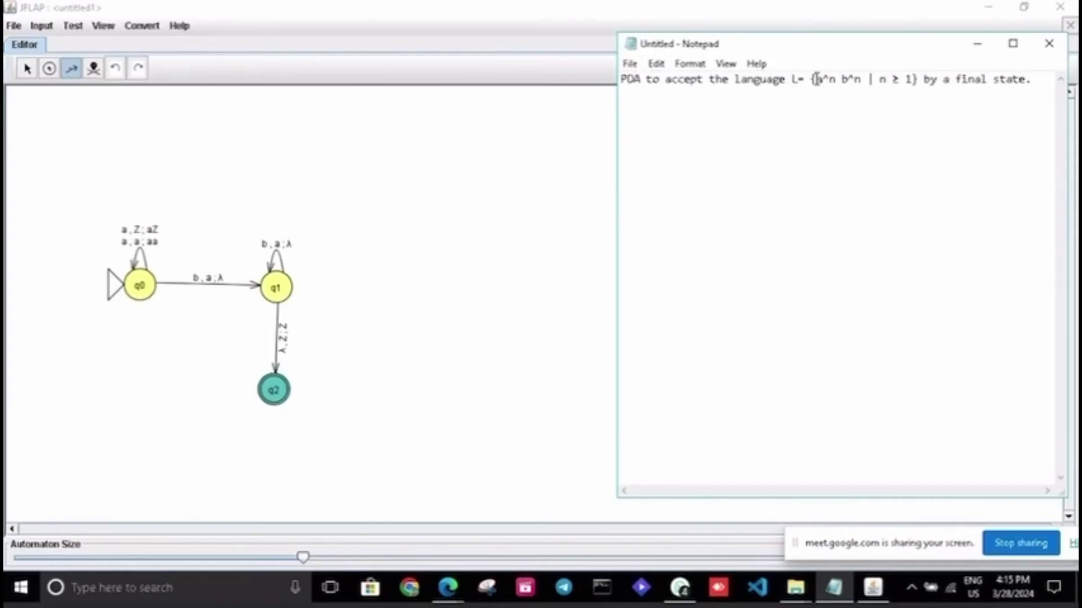
{"action": "left_click_drag", "start_coordinate": [820, 79], "coordinate": [871, 79]}
{"action": "left_click", "coordinate": [1035, 79]}
{"action": "key", "text": "Return"}
{"action": "key", "text": "Return"}
{"action": "type", "text": "for this"}
{"action": "key", "text": "Return"}
{"action": "type", "text": "string "}
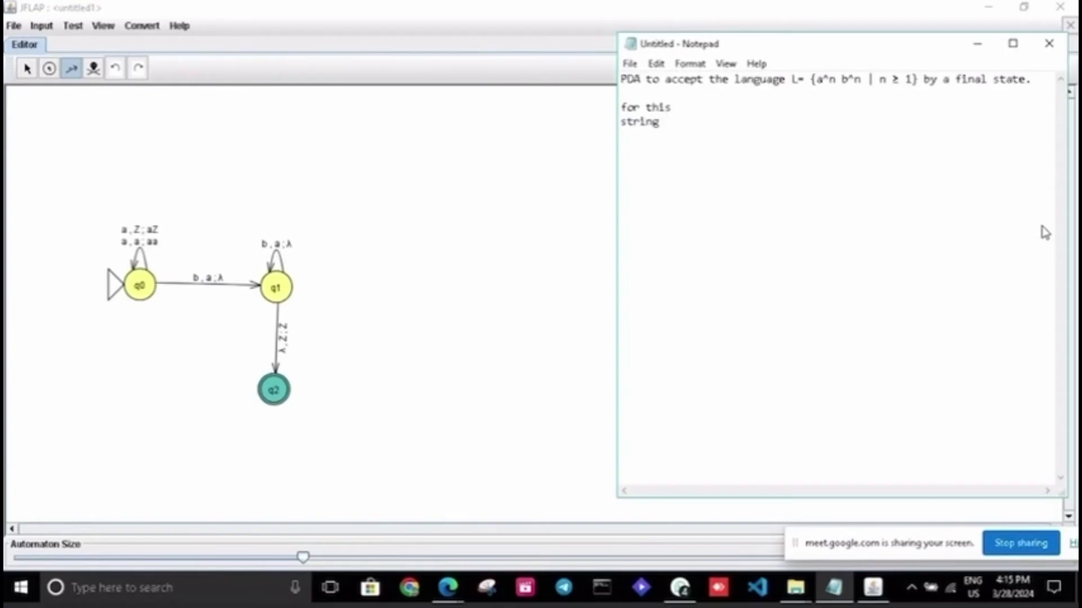
{"action": "type", "text": "ab, aabb, aaabbb w"}
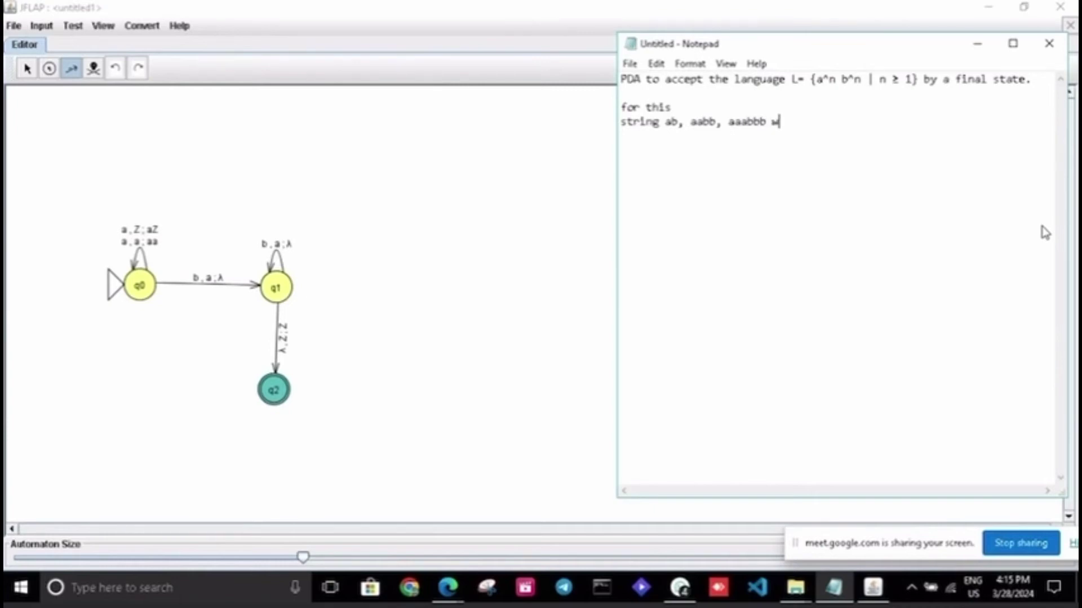
{"action": "type", "text": "ill be accept"}
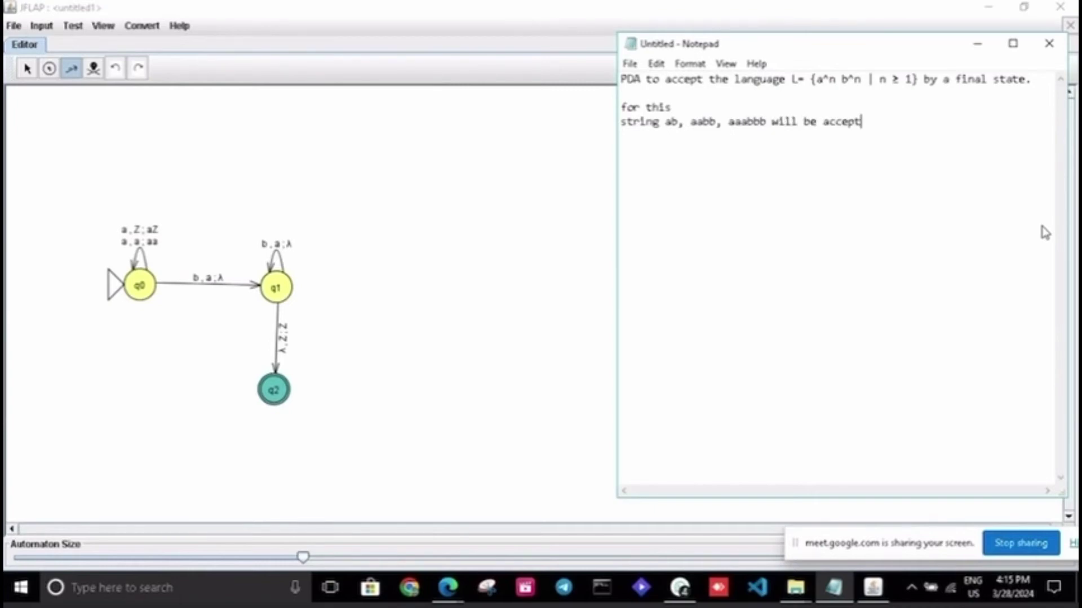
{"action": "type", "text": "ed"}
- Run Step by State on input aabb using Accept by Final State
{"action": "left_click", "coordinate": [980, 47]}
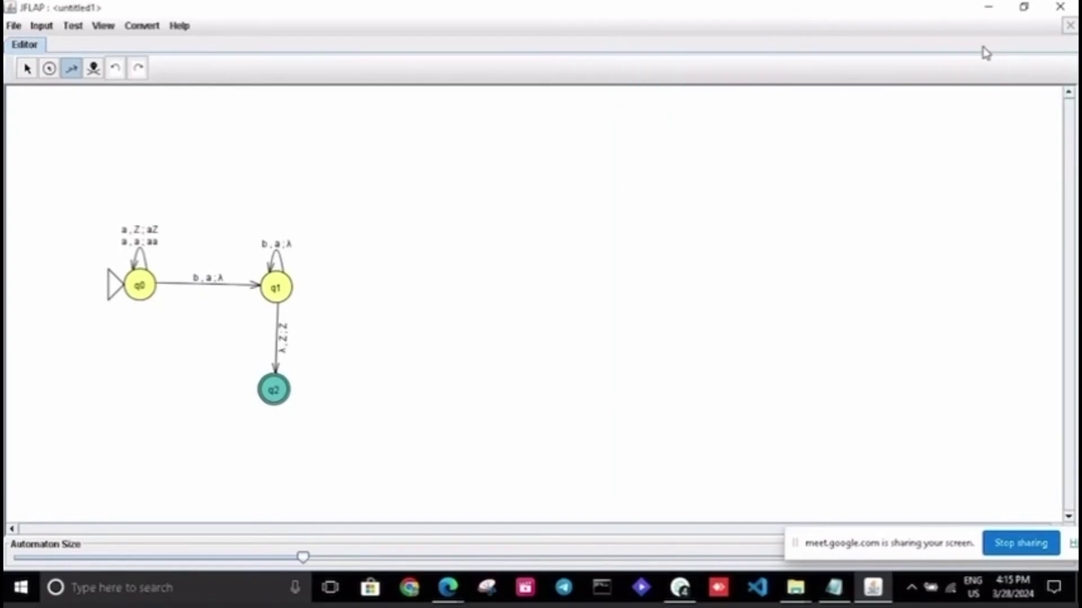
{"action": "left_click", "coordinate": [74, 30]}
{"action": "left_click", "coordinate": [71, 29]}
{"action": "left_click", "coordinate": [50, 31]}
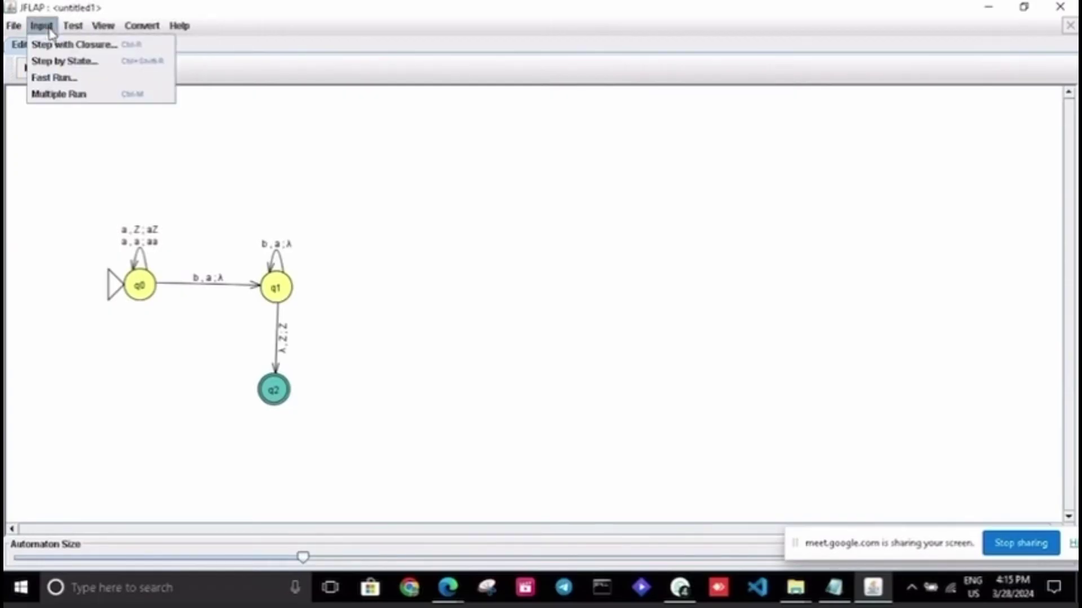
{"action": "left_click", "coordinate": [66, 62]}
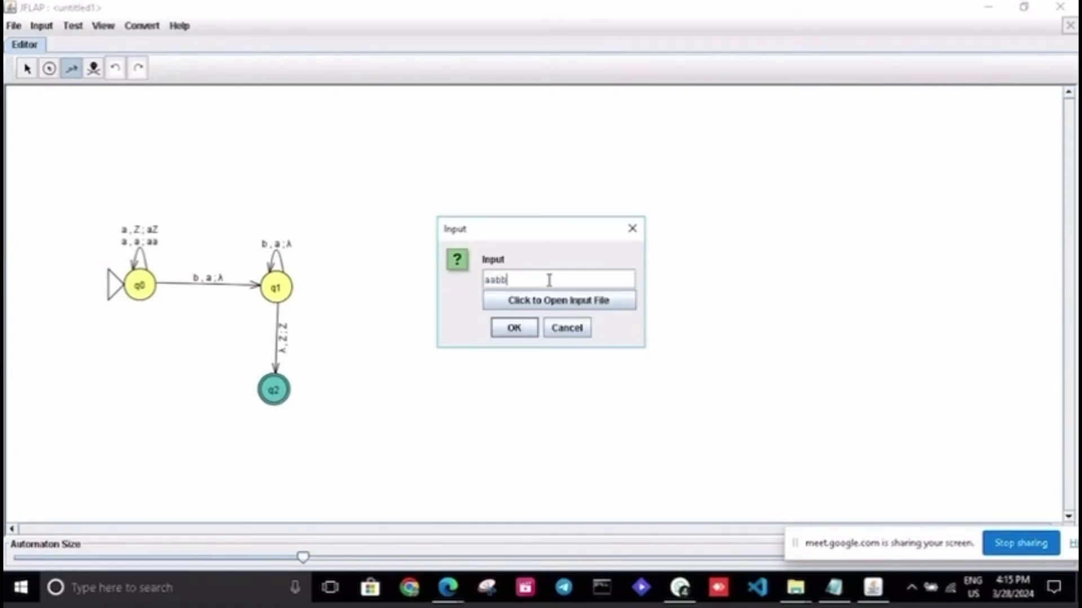
{"action": "type", "text": "aabb"}
{"action": "left_click", "coordinate": [524, 331]}
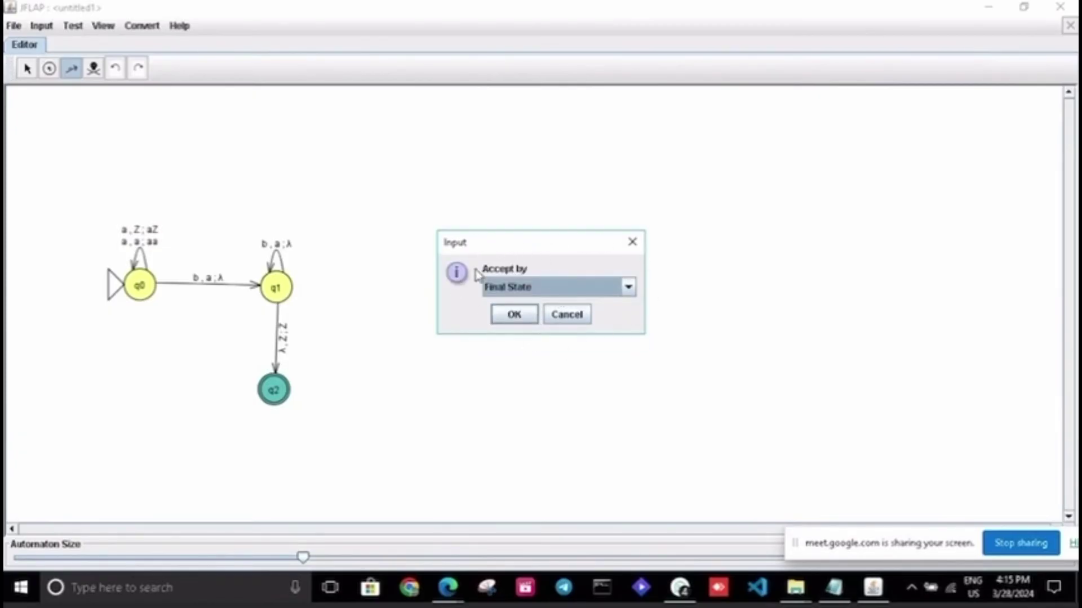
{"action": "left_click", "coordinate": [514, 313]}
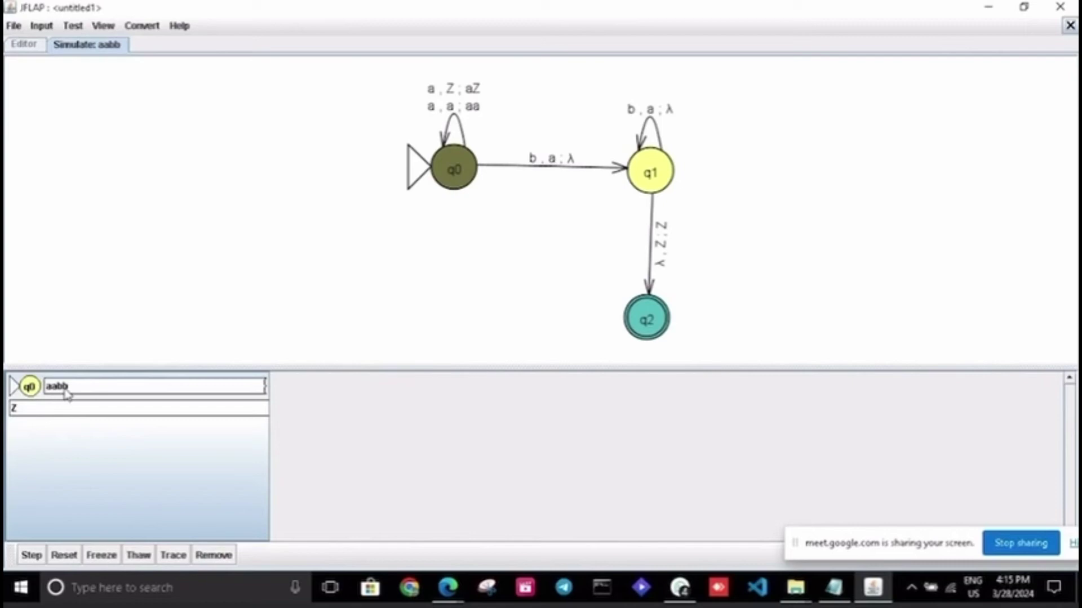
- Step aabb through both a's and both b's until it is accepted in q2 with stack Z
{"action": "left_click", "coordinate": [32, 558]}
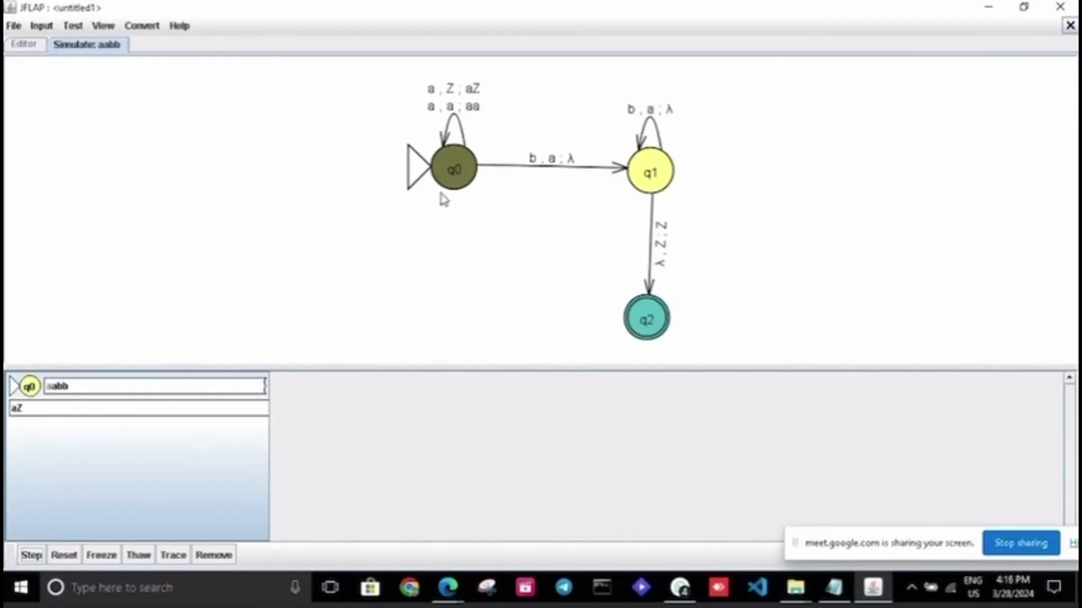
{"action": "left_click", "coordinate": [32, 555]}
{"action": "left_click", "coordinate": [31, 556]}
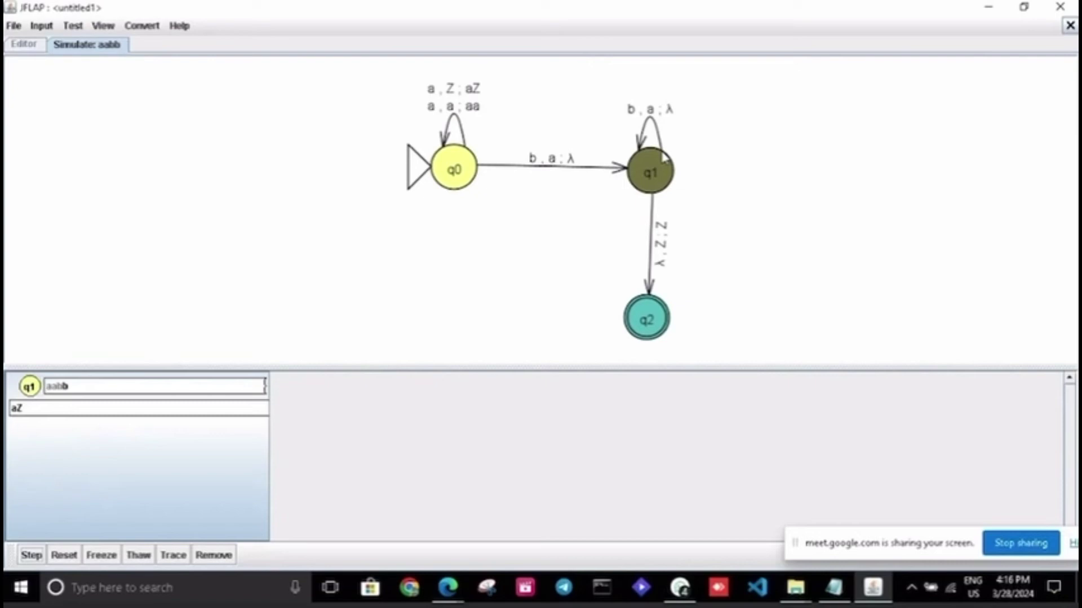
{"action": "key", "text": "space"}
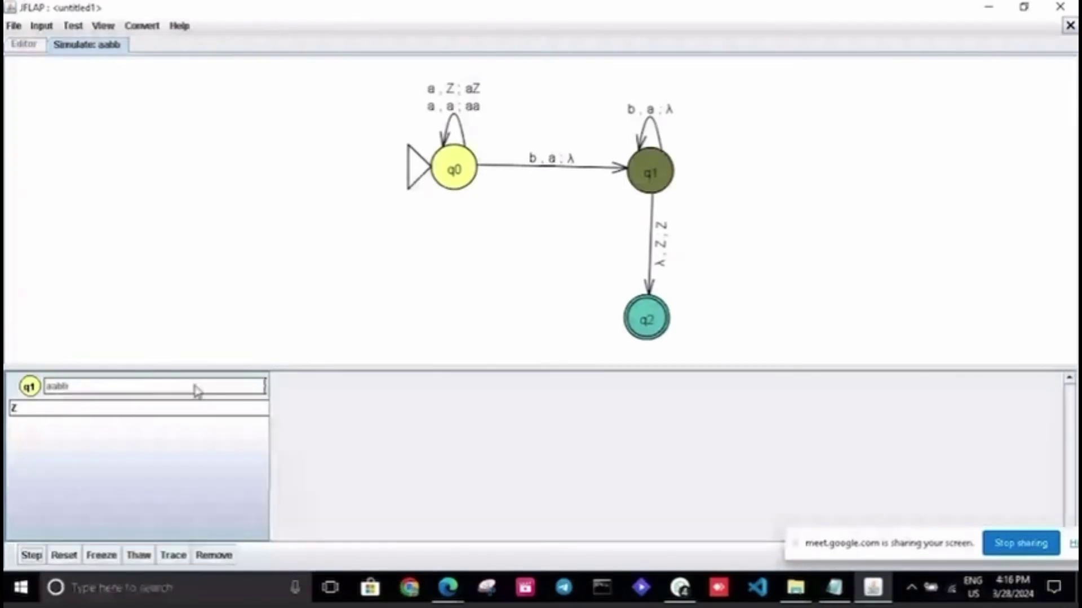
{"action": "left_click", "coordinate": [31, 555]}
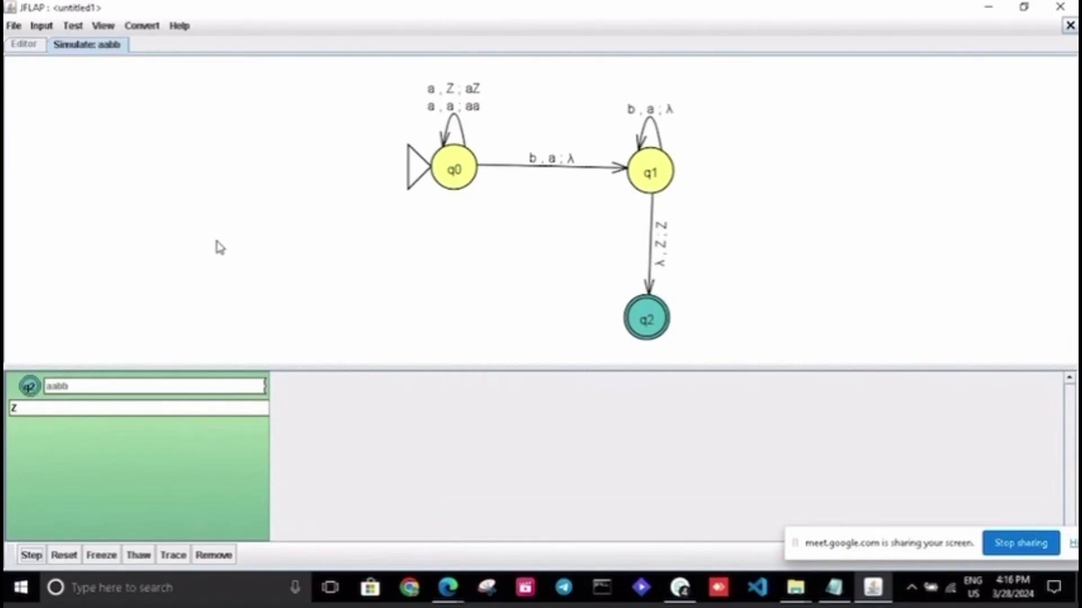
- Launch a Step by State simulation on input aab, accepting by final state
{"action": "left_click", "coordinate": [74, 28]}
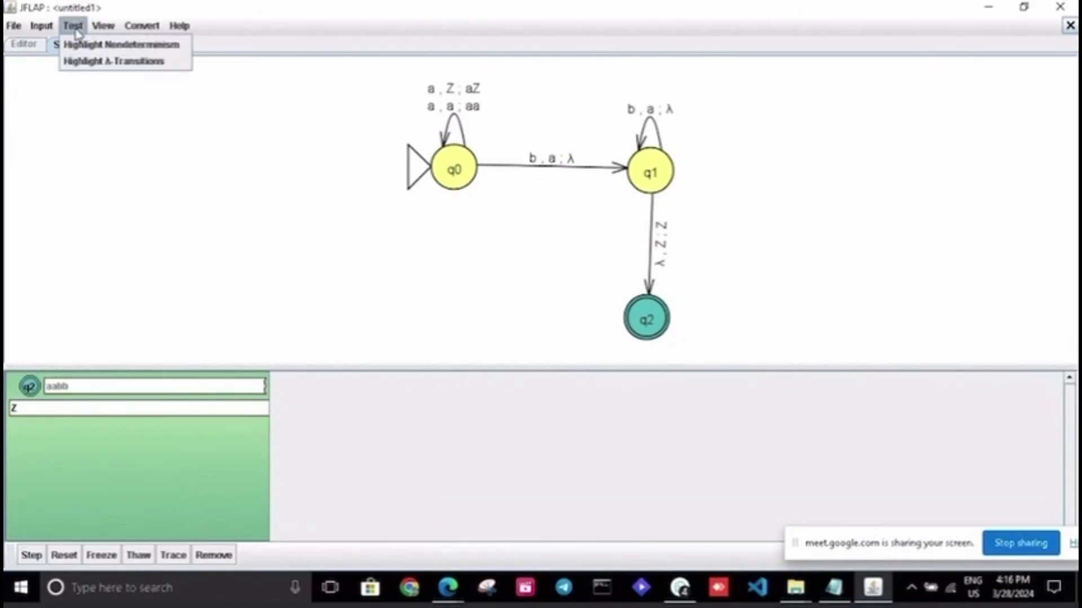
{"action": "mouse_move", "coordinate": [41, 25]}
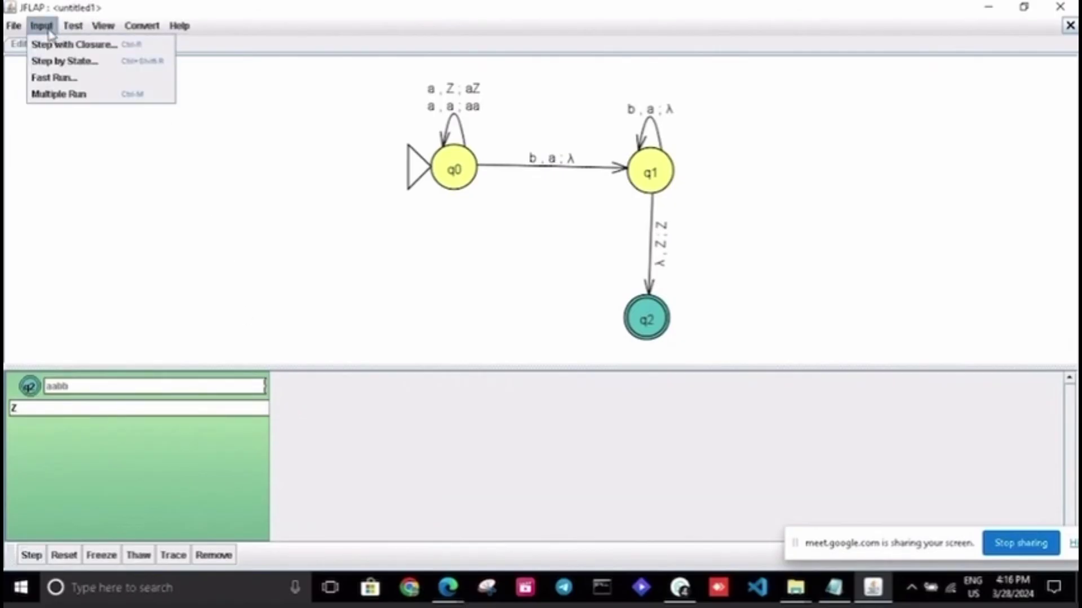
{"action": "left_click", "coordinate": [60, 61]}
{"action": "left_click", "coordinate": [530, 278]}
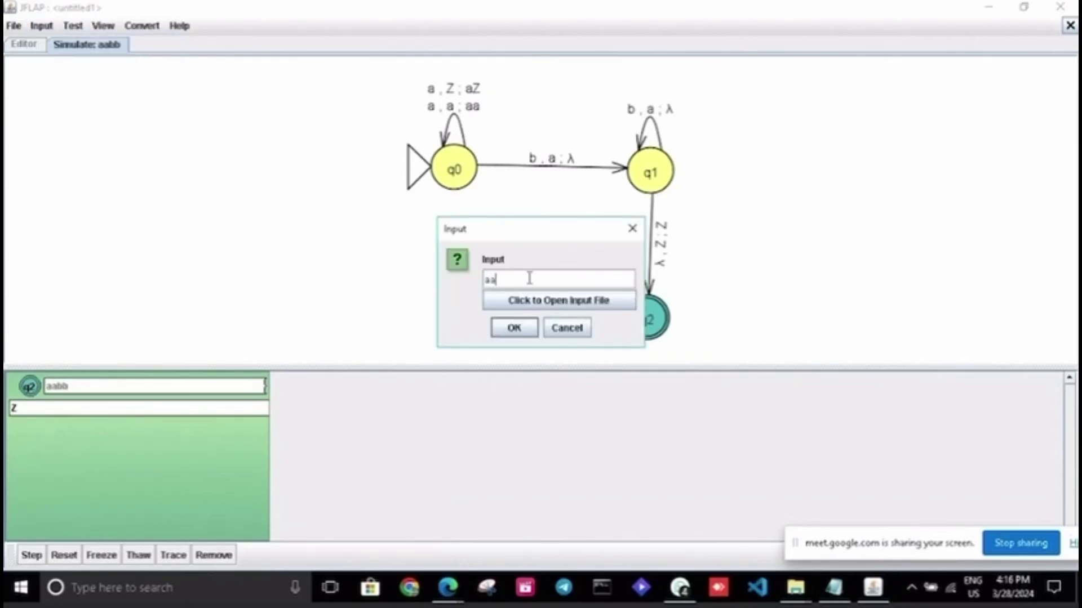
{"action": "left_click", "coordinate": [515, 327]}
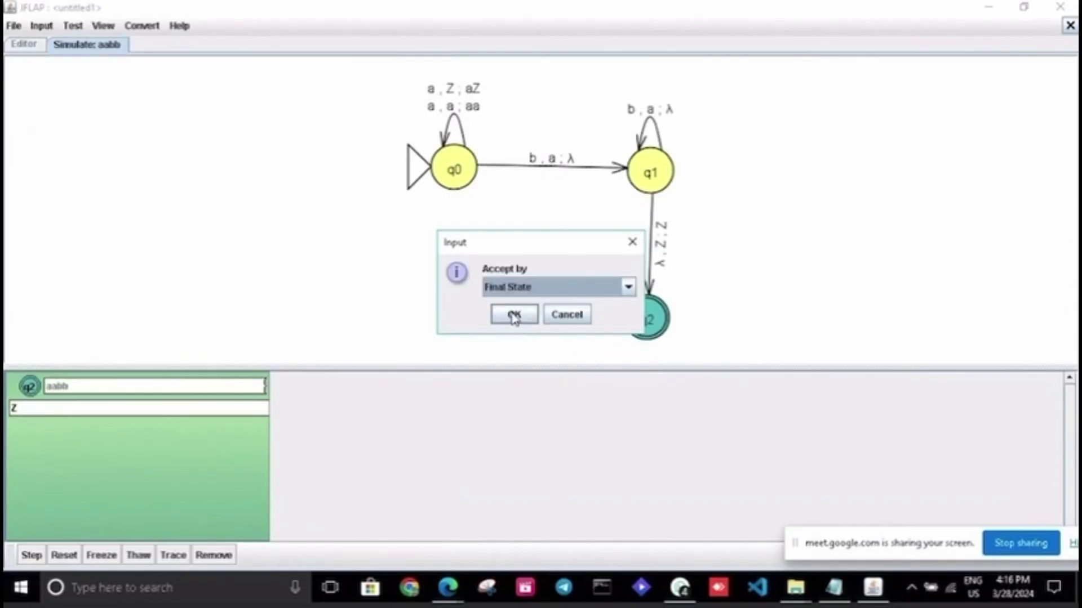
{"action": "left_click", "coordinate": [514, 316]}
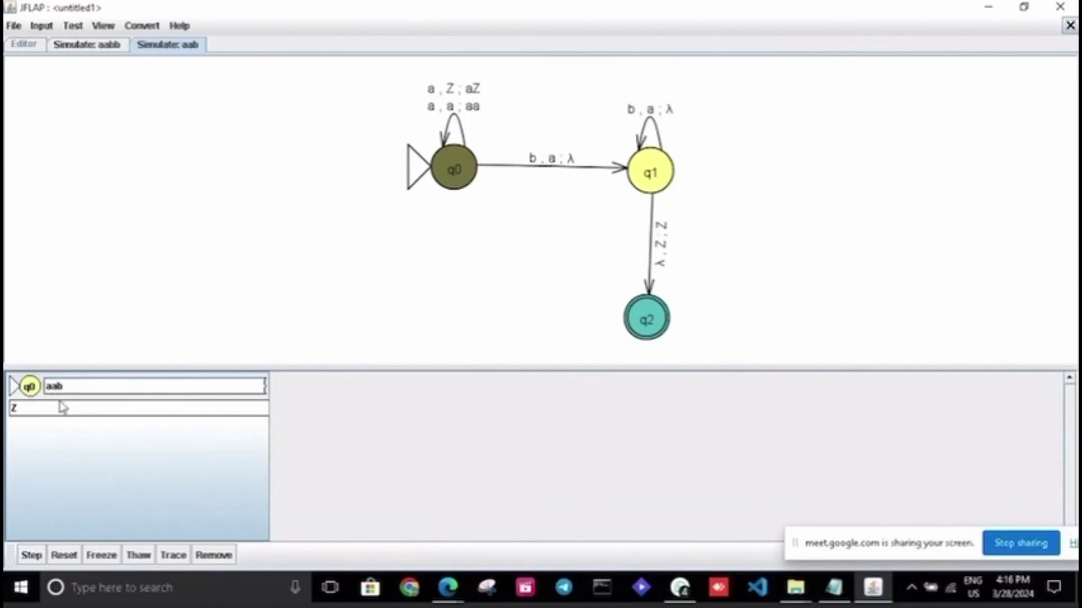
- Step aab until it stalls in q1 with stack aZ and is rejected, then remove the configuration
{"action": "left_click", "coordinate": [31, 555]}
{"action": "left_click", "coordinate": [40, 558]}
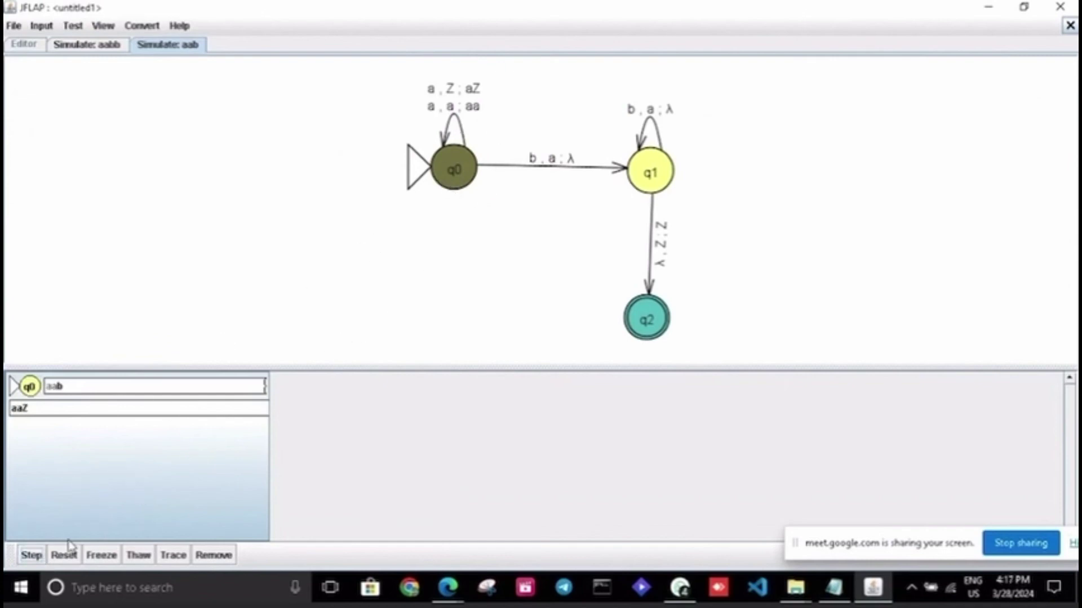
{"action": "left_click", "coordinate": [32, 557]}
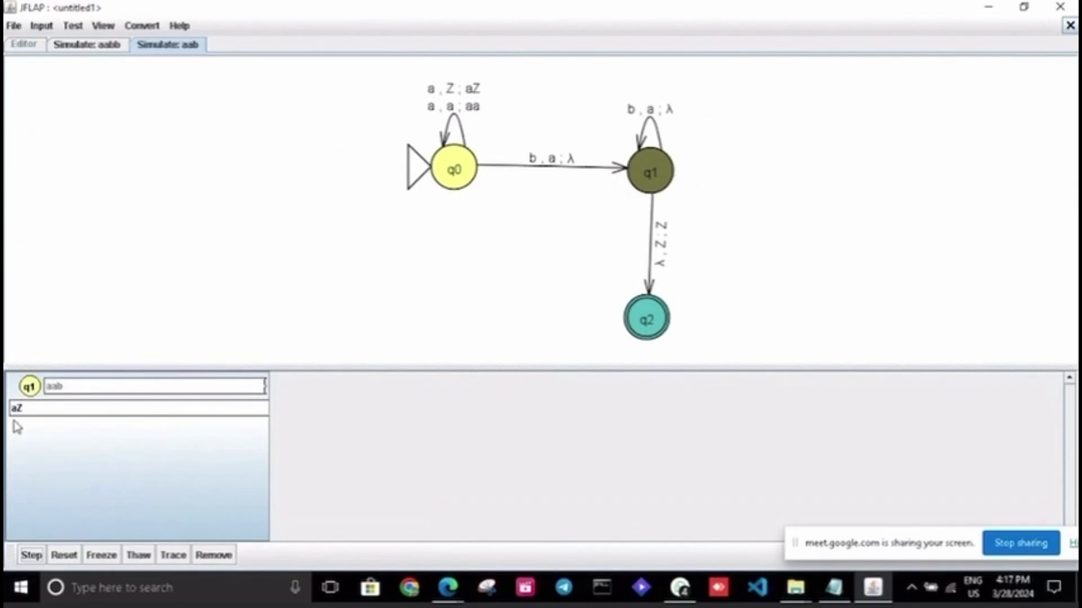
{"action": "left_click", "coordinate": [32, 554]}
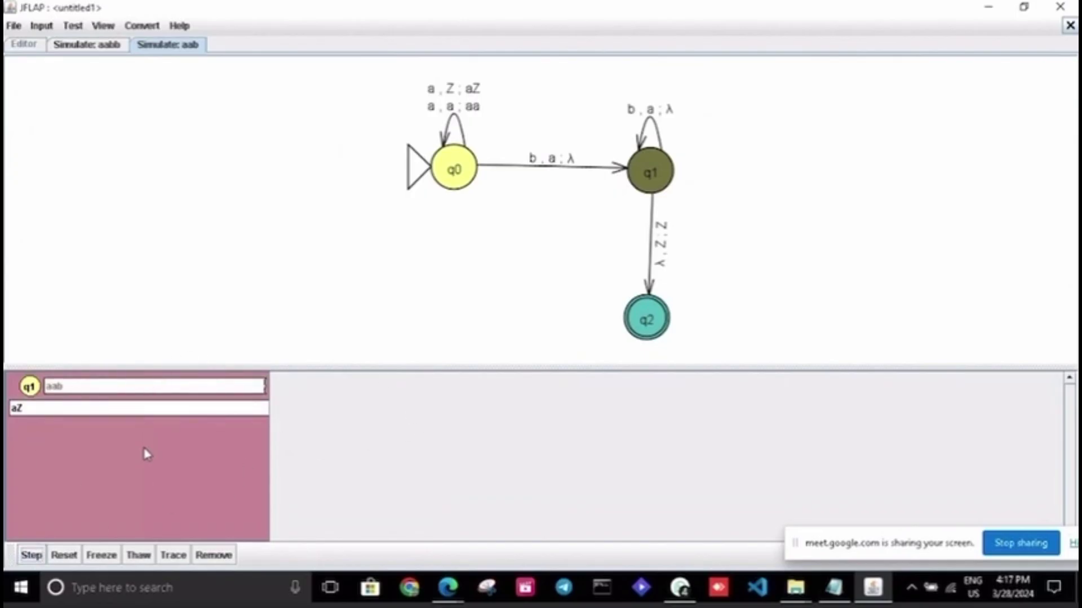
{"action": "left_click", "coordinate": [32, 557]}
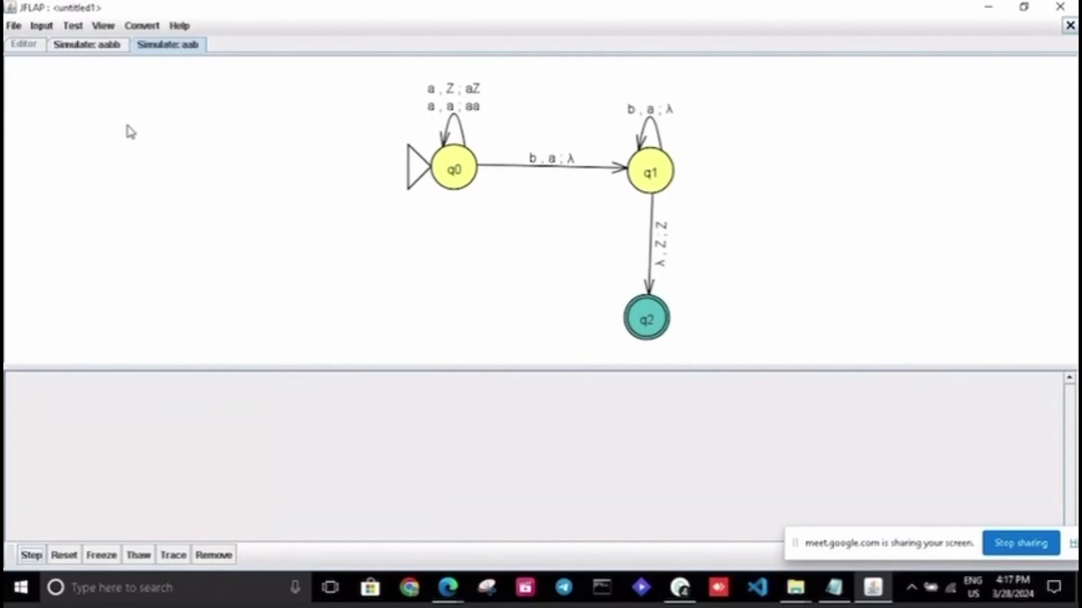
- Open a Multiple Run table and enter aabb as the first input
{"action": "left_click", "coordinate": [42, 28]}
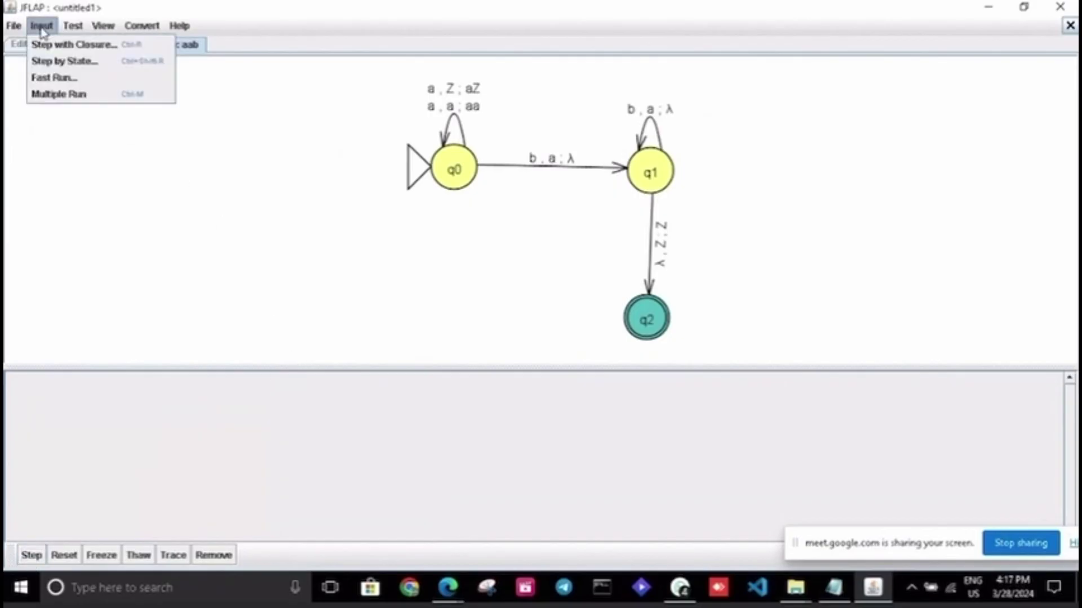
{"action": "left_click", "coordinate": [79, 94]}
{"action": "left_click", "coordinate": [623, 110]}
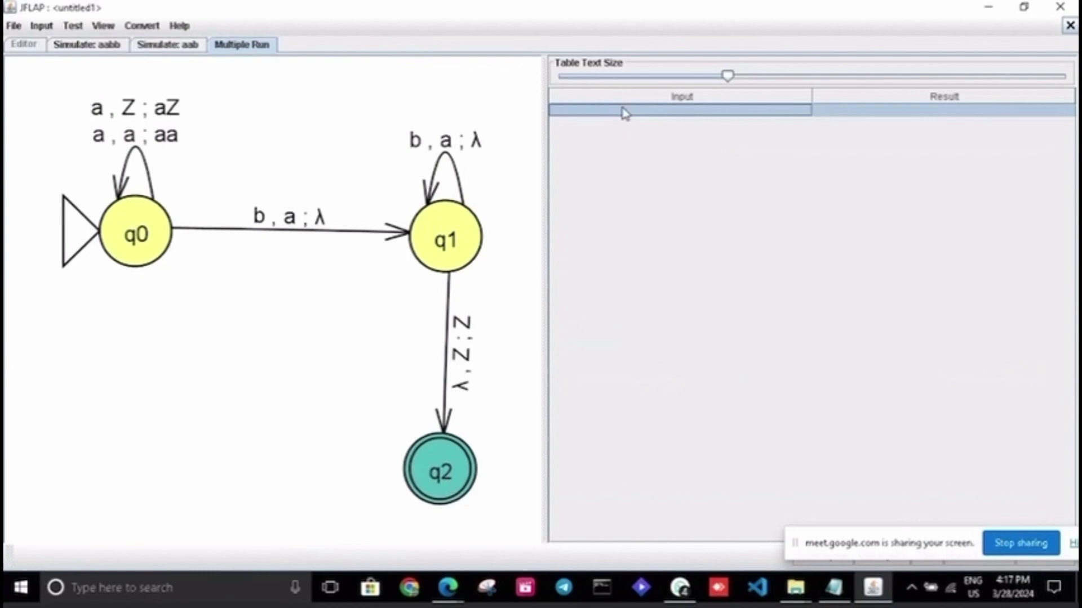
{"action": "type", "text": "aa"}
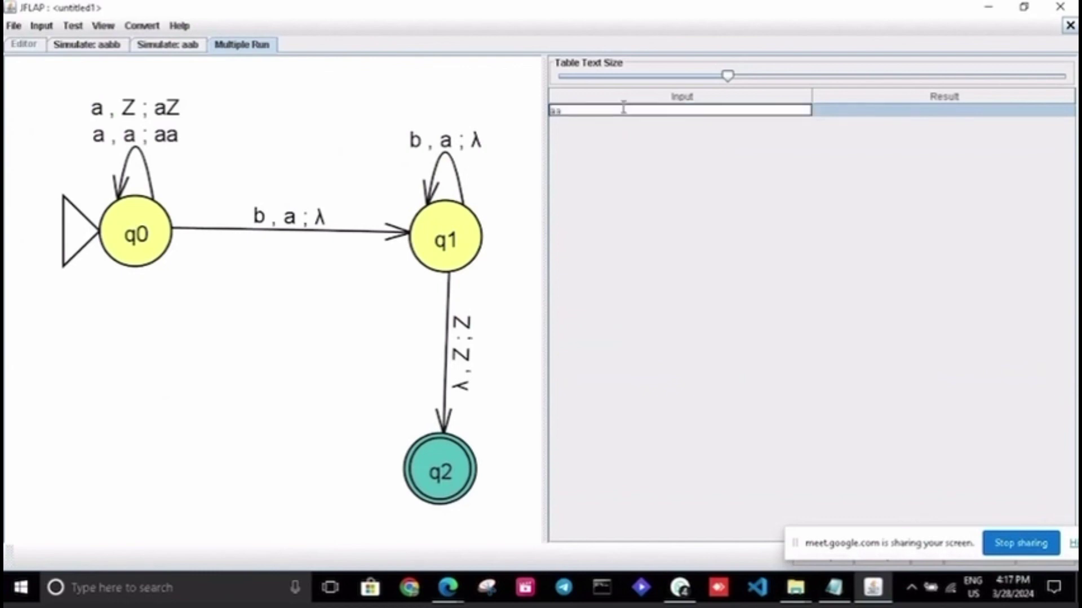
{"action": "type", "text": "bb"}
{"action": "key", "text": "Return"}
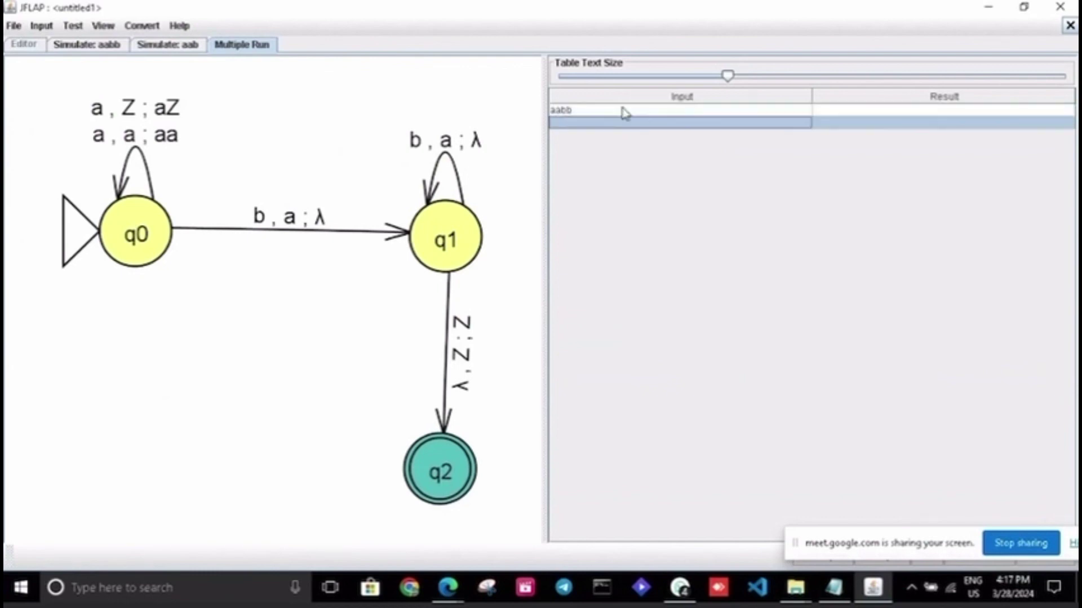
- Add the inputs ab, aaabbb, aab and abb to the table
{"action": "type", "text": "ab"}
{"action": "key", "text": "Return"}
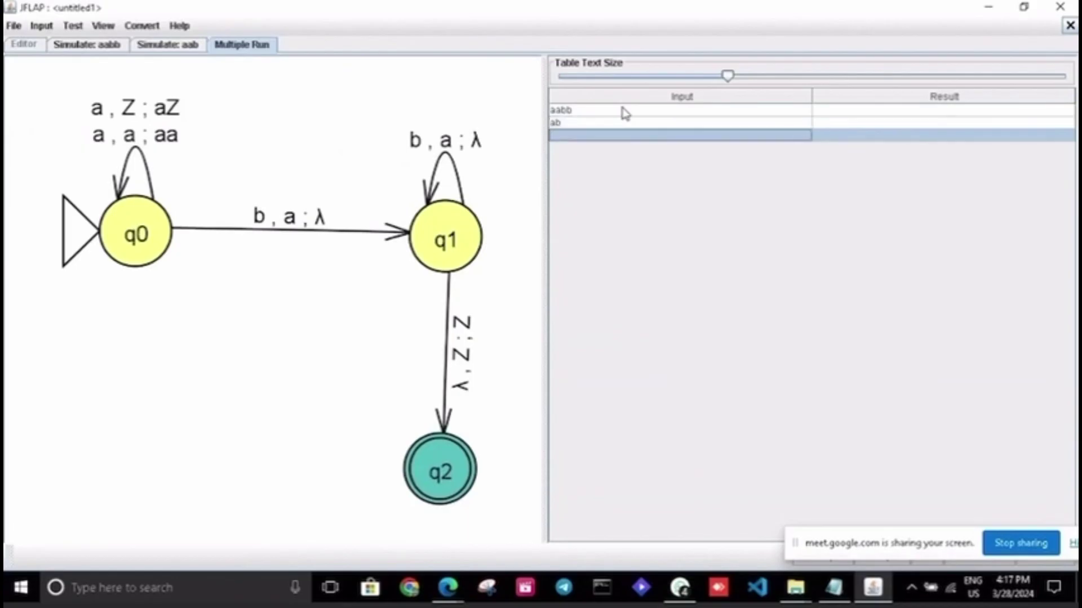
{"action": "type", "text": "aaabbb"}
{"action": "key", "text": "Return"}
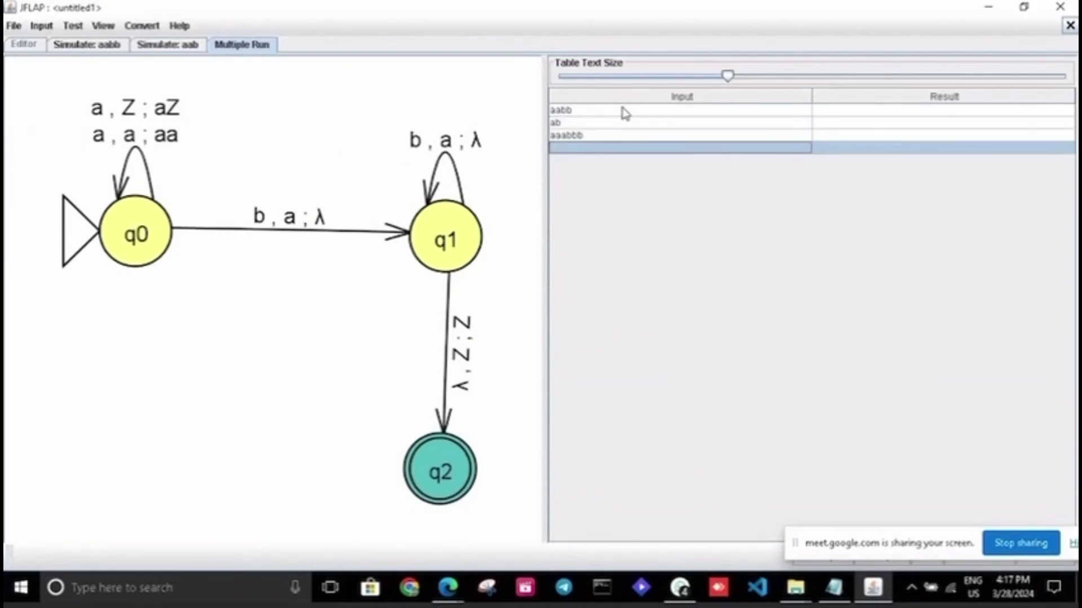
{"action": "type", "text": "aab"}
{"action": "key", "text": "Return"}
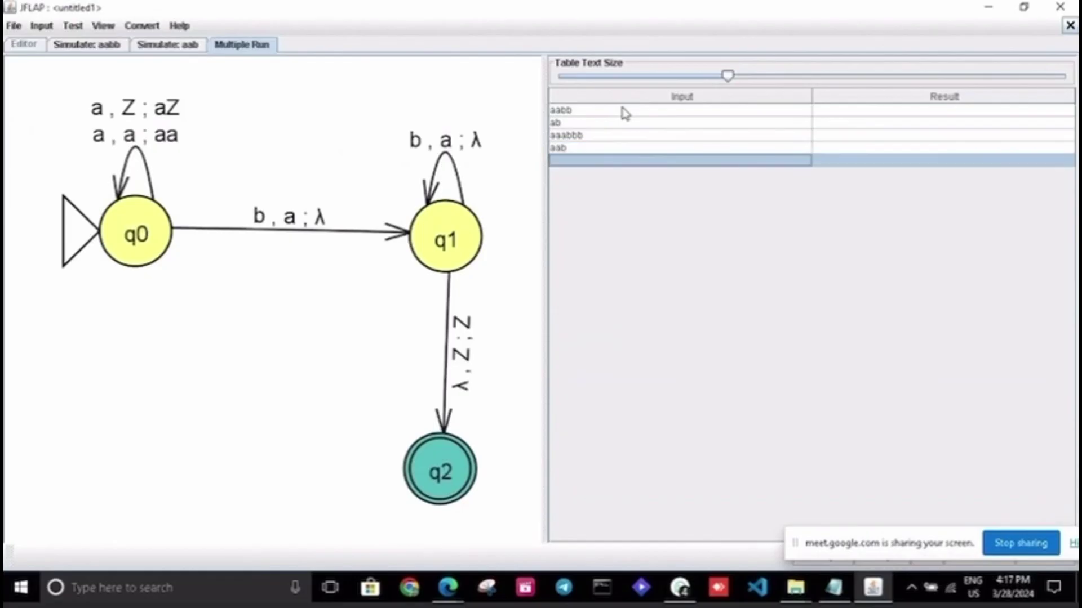
{"action": "type", "text": "abb"}
{"action": "key", "text": "Return"}
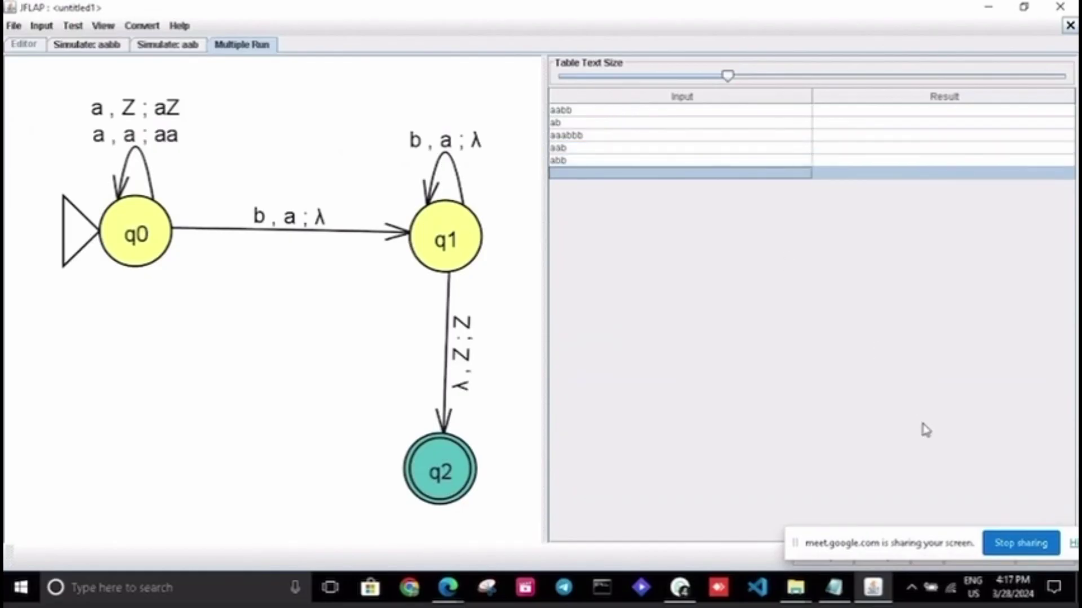
- Run all five inputs by final state: aabb, ab, aaabbb accepted; aab, abb rejected
{"action": "left_click_drag", "start_coordinate": [799, 548], "coordinate": [831, 601]}
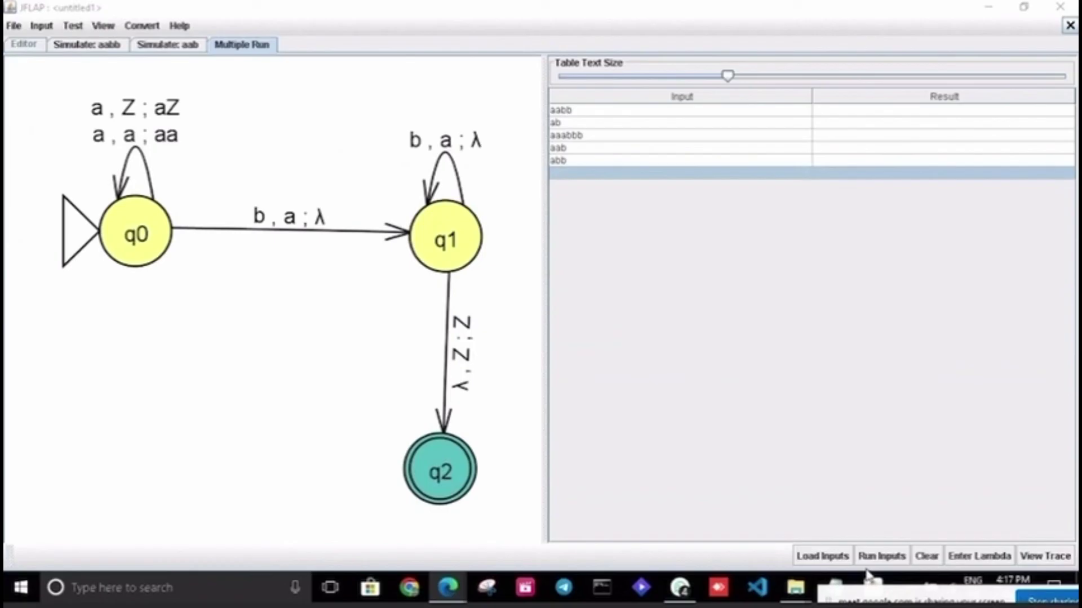
{"action": "left_click", "coordinate": [885, 557]}
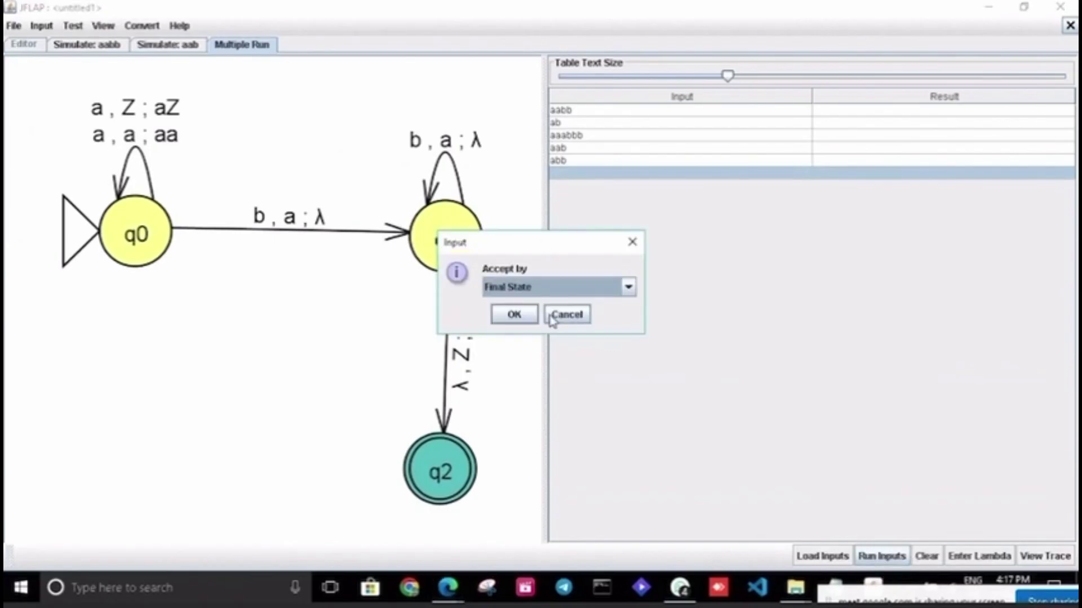
{"action": "left_click", "coordinate": [516, 315]}
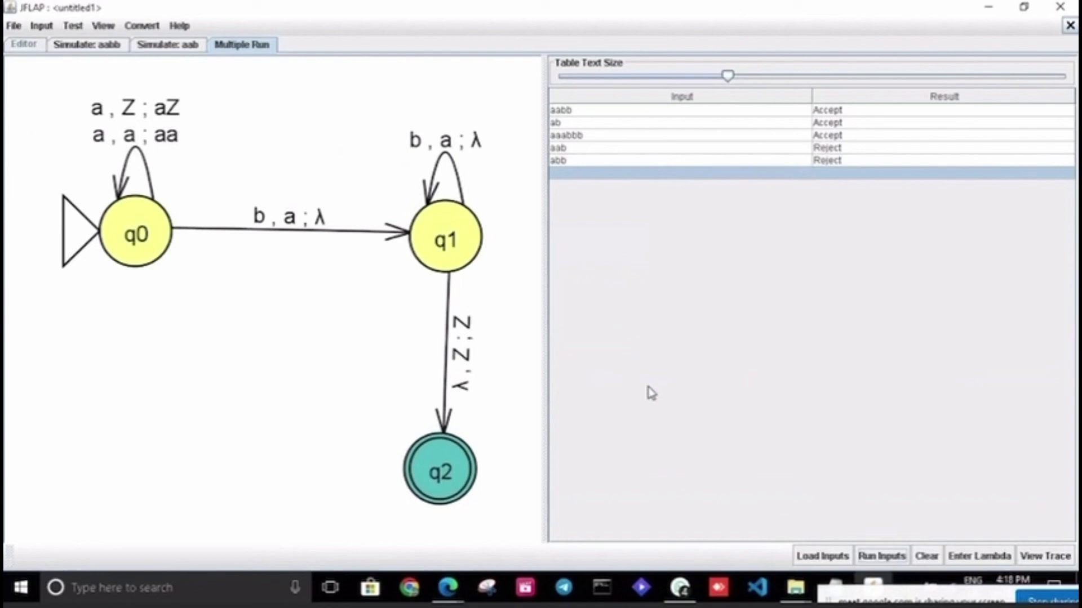
- Minimize JFLAP, File Explorer and the browser to show the desktop
{"action": "left_click", "coordinate": [996, 16]}
{"action": "left_click", "coordinate": [987, 8]}
{"action": "left_click", "coordinate": [990, 9]}
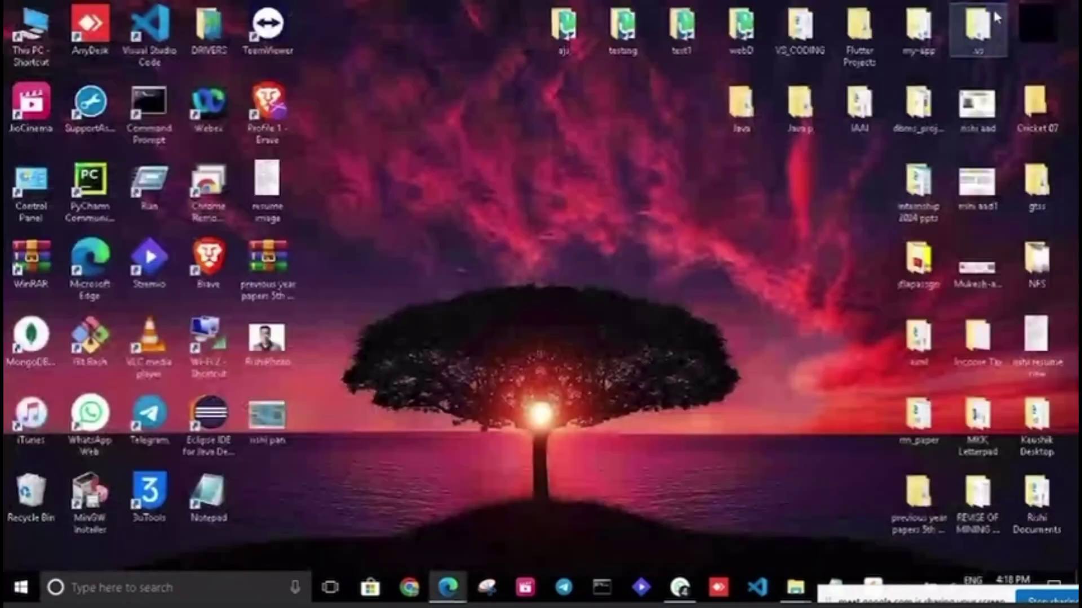